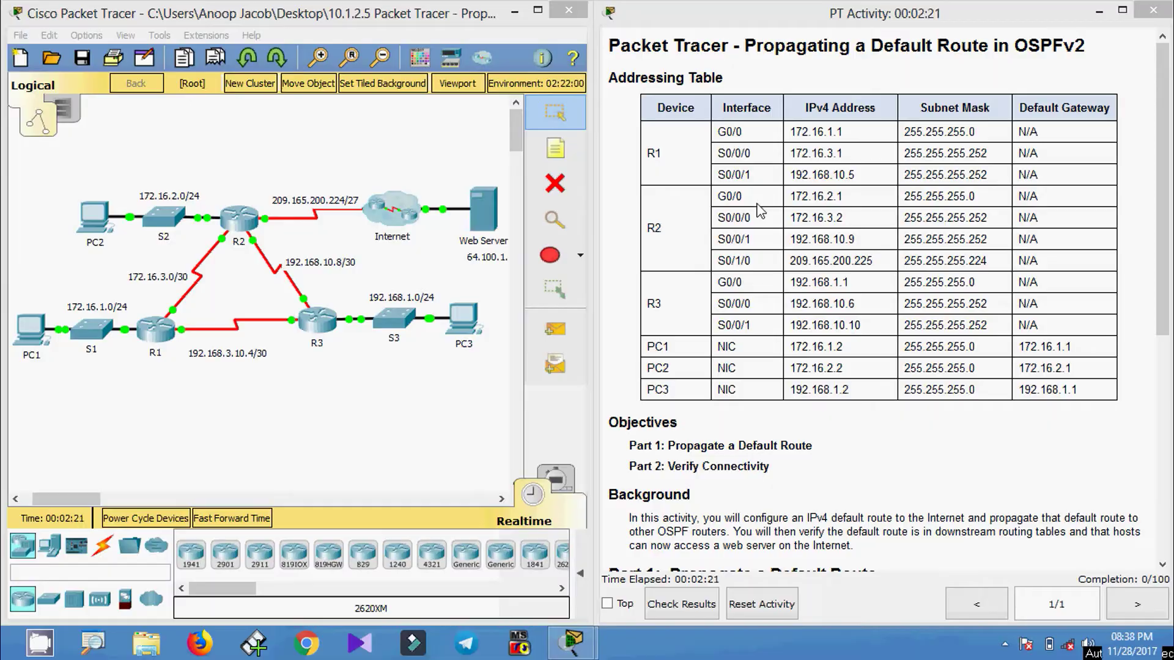
Review the Part 1 instructions, highlighting the default route command and the exit interface name.
{"action": "scroll", "coordinate": [948, 342], "scroll_direction": "down", "scroll_amount": 5}
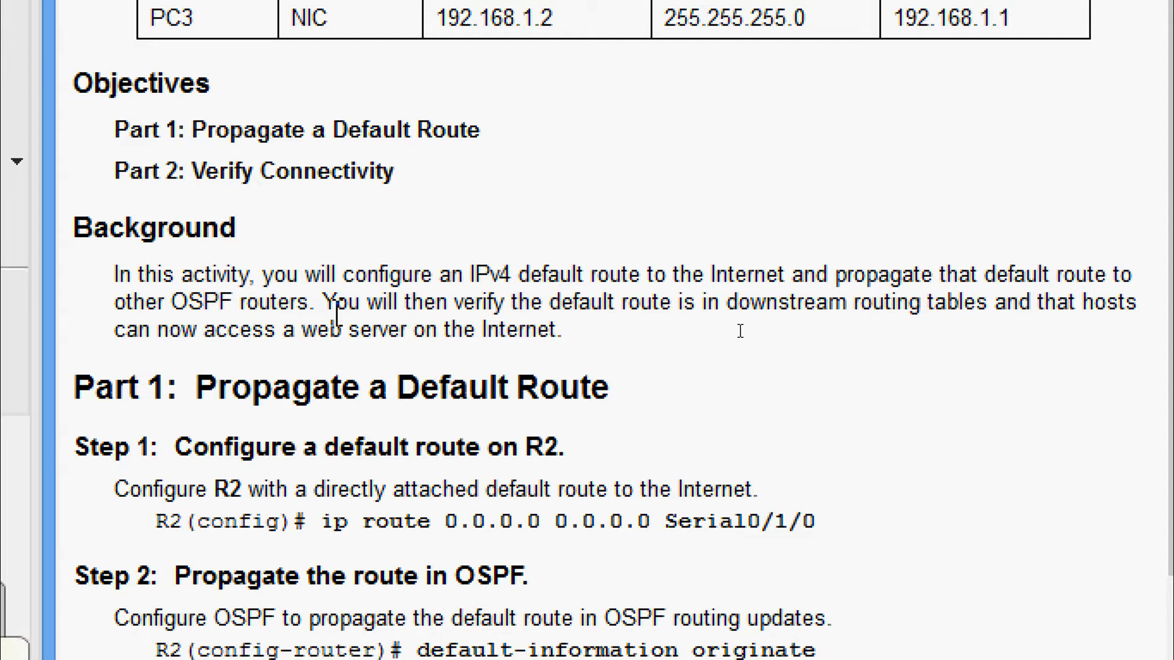
{"action": "scroll", "coordinate": [337, 315], "scroll_direction": "down", "scroll_amount": 3}
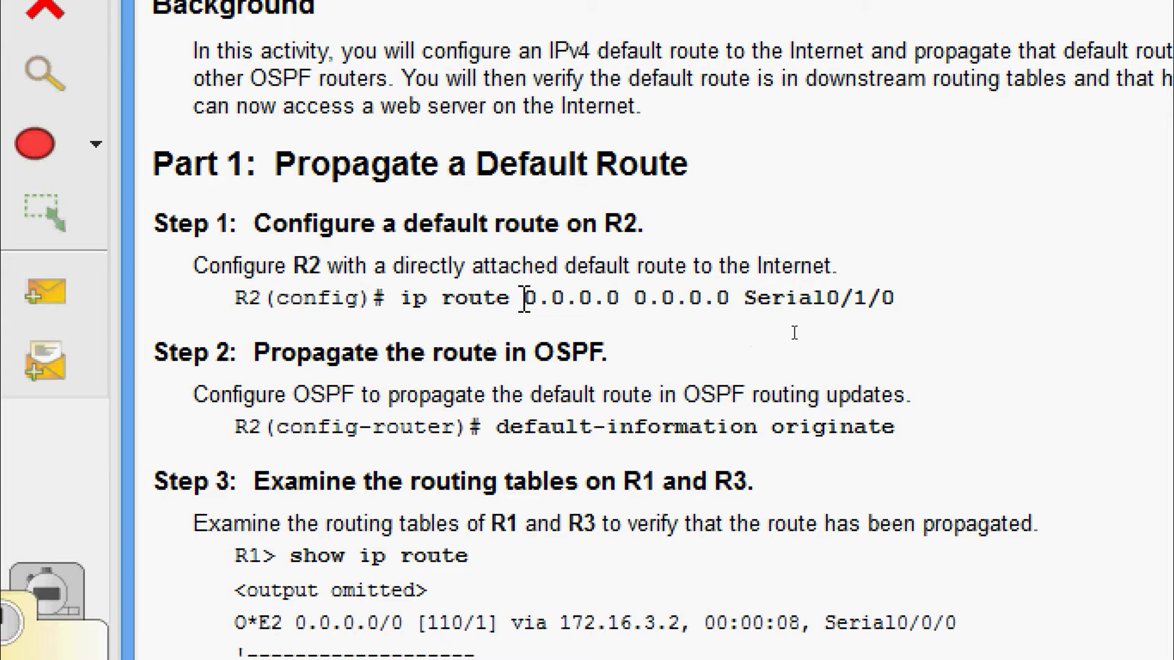
{"action": "left_click_drag", "start_coordinate": [524, 299], "coordinate": [885, 305]}
{"action": "left_click", "coordinate": [765, 293]}
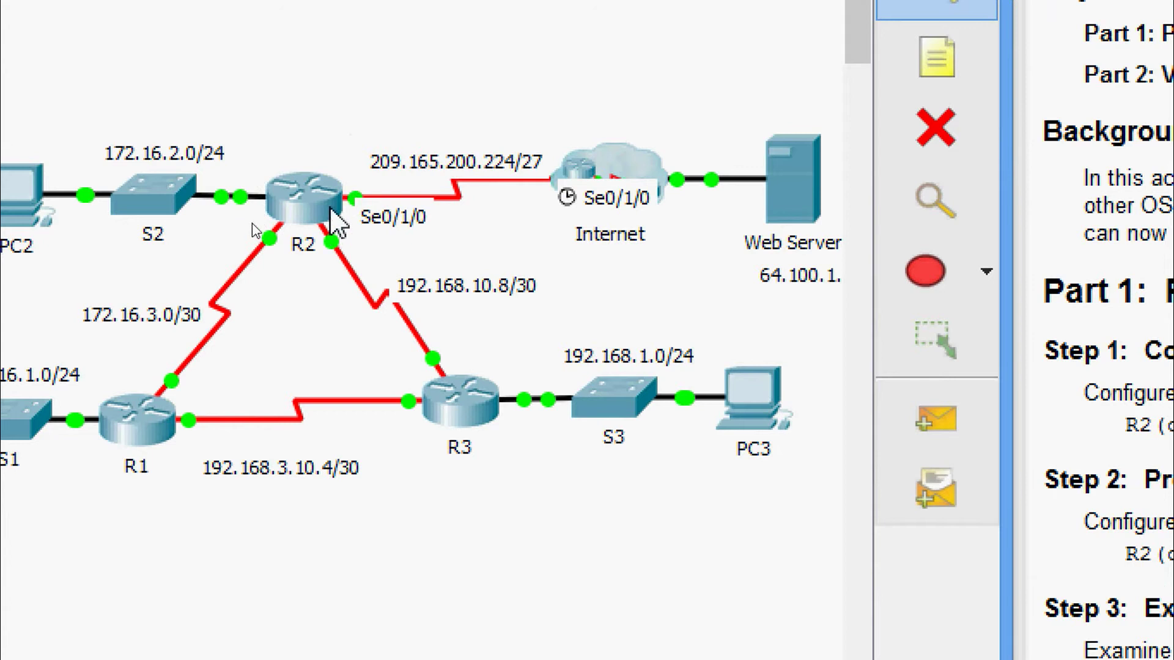
In R2's CLI, enter privileged EXEC mode and then global configuration mode.
{"action": "mouse_move", "coordinate": [335, 223]}
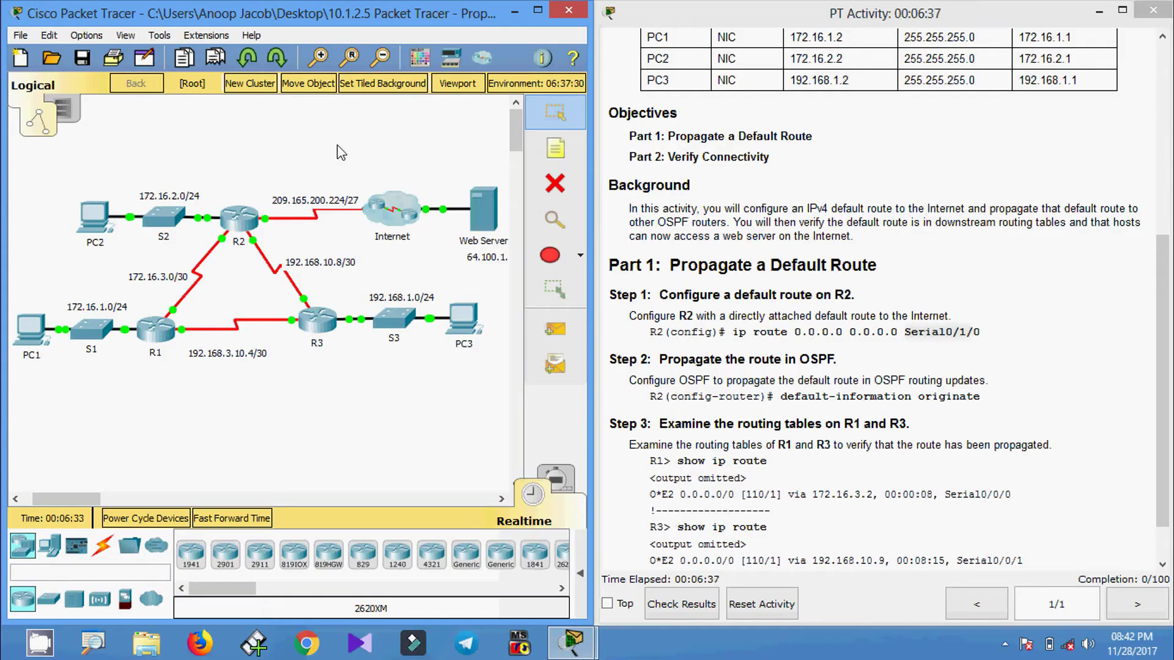
{"action": "left_click", "coordinate": [239, 217]}
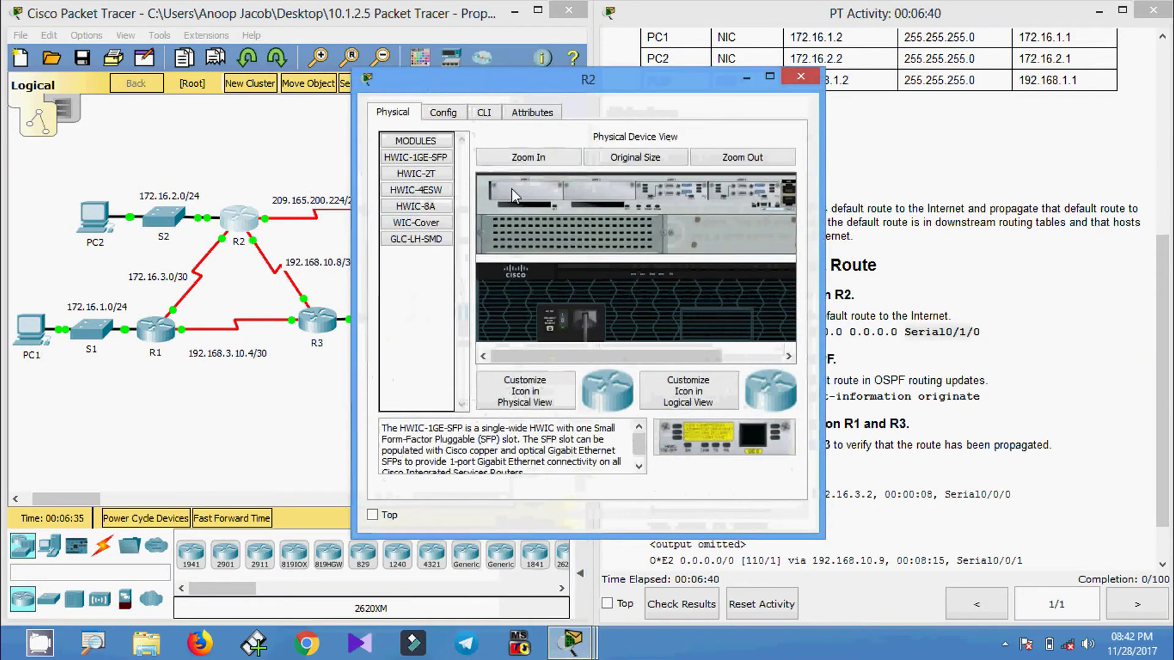
{"action": "left_click", "coordinate": [484, 112]}
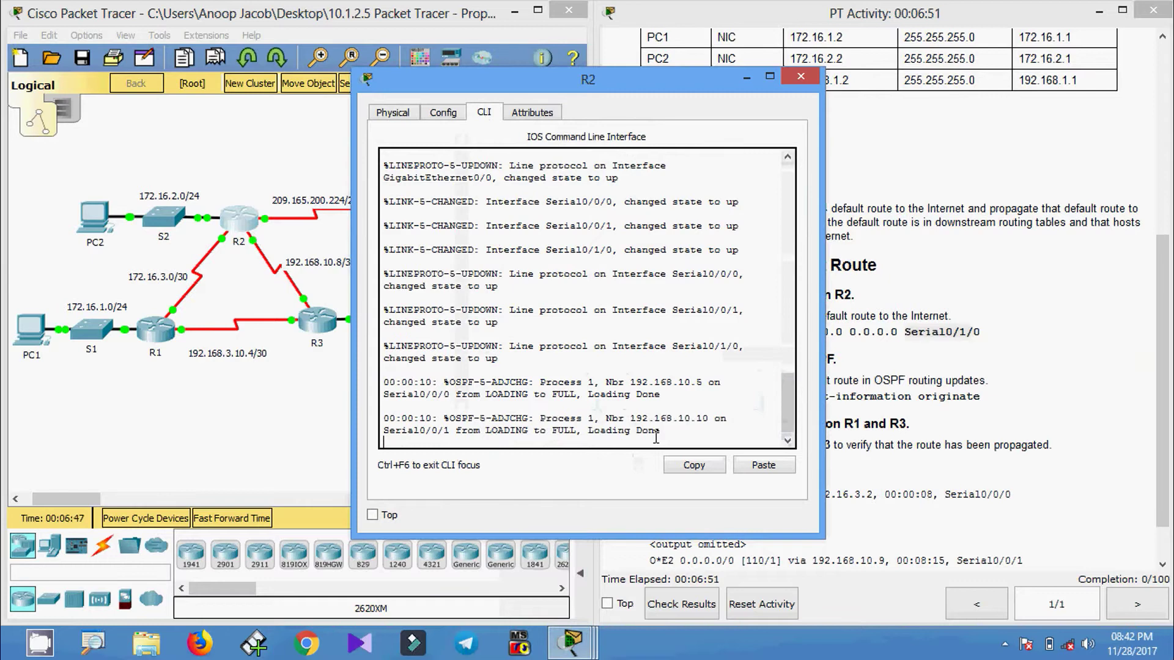
{"action": "key", "text": "Return"}
{"action": "key", "text": "Return"}
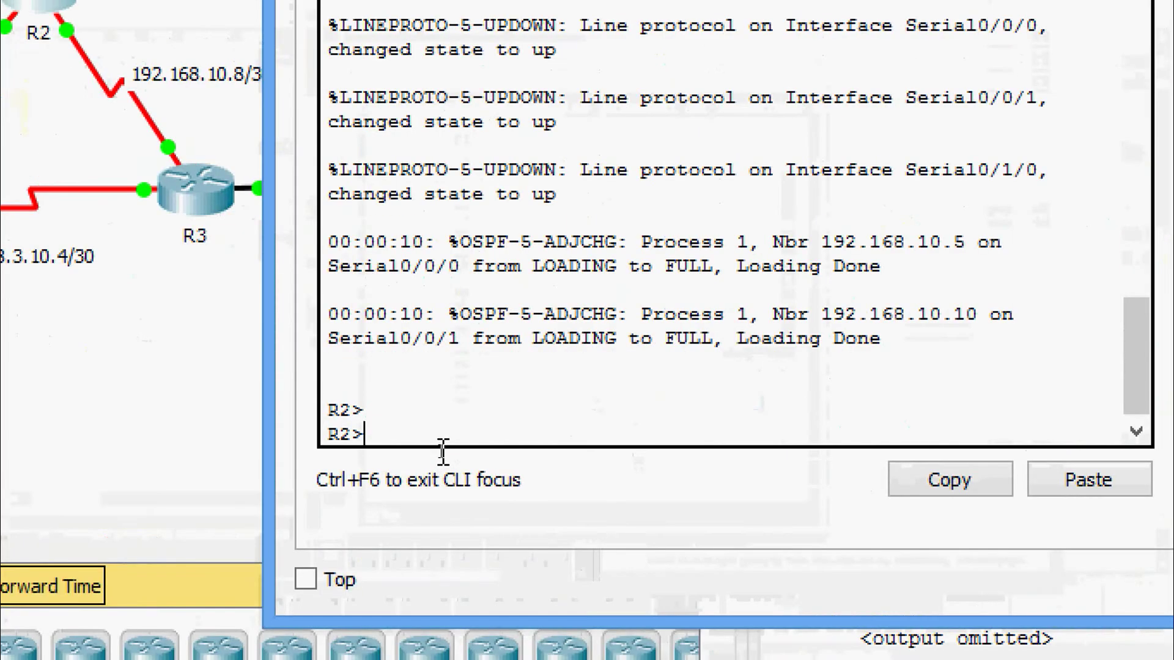
{"action": "type", "text": "ena"}
{"action": "key", "text": "Tab"}
{"action": "key", "text": "Return"}
{"action": "type", "text": "co"}
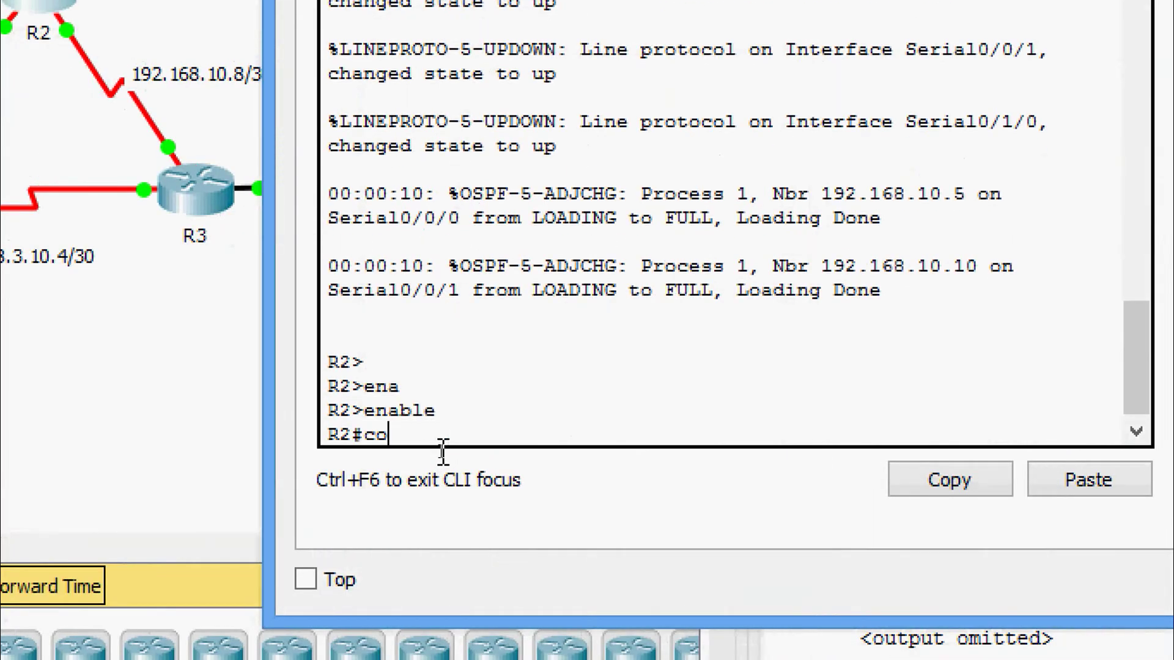
{"action": "type", "text": "nf"}
{"action": "key", "text": "Tab"}
{"action": "type", "text": "t"}
{"action": "key", "text": "Tab"}
{"action": "key", "text": "Return"}
{"action": "key", "text": "Return"}
{"action": "key", "text": "Return"}
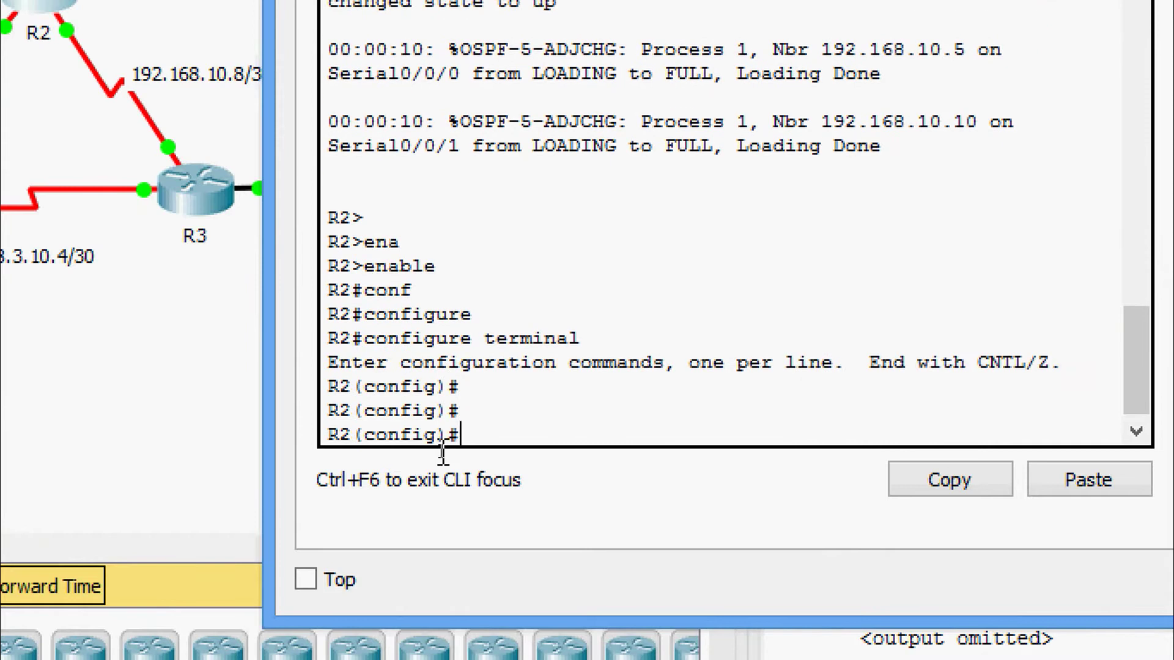
Add the static default route ip route 0.0.0.0 0.0.0.0 serial 0/1/0 on R2.
{"action": "type", "text": "ip rou"}
{"action": "key", "text": "Tab"}
{"action": "type", "text": "te"}
{"action": "key", "text": "Tab"}
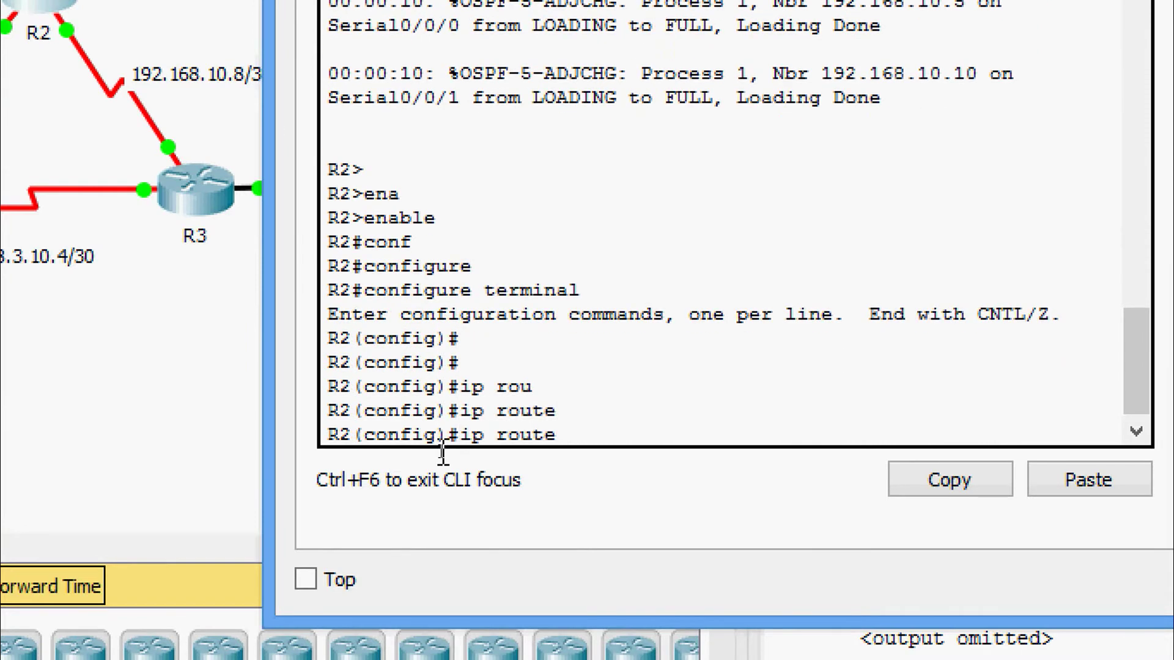
{"action": "type", "text": "0.0.0.0 0.0.0.0"}
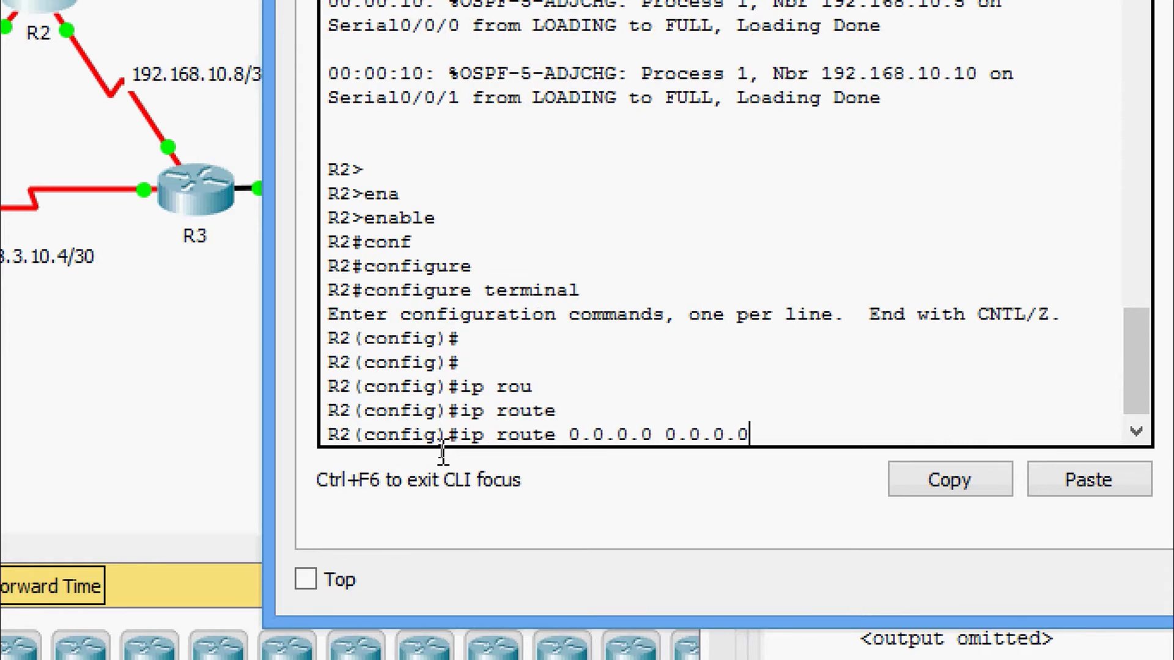
{"action": "type", "text": " ?"}
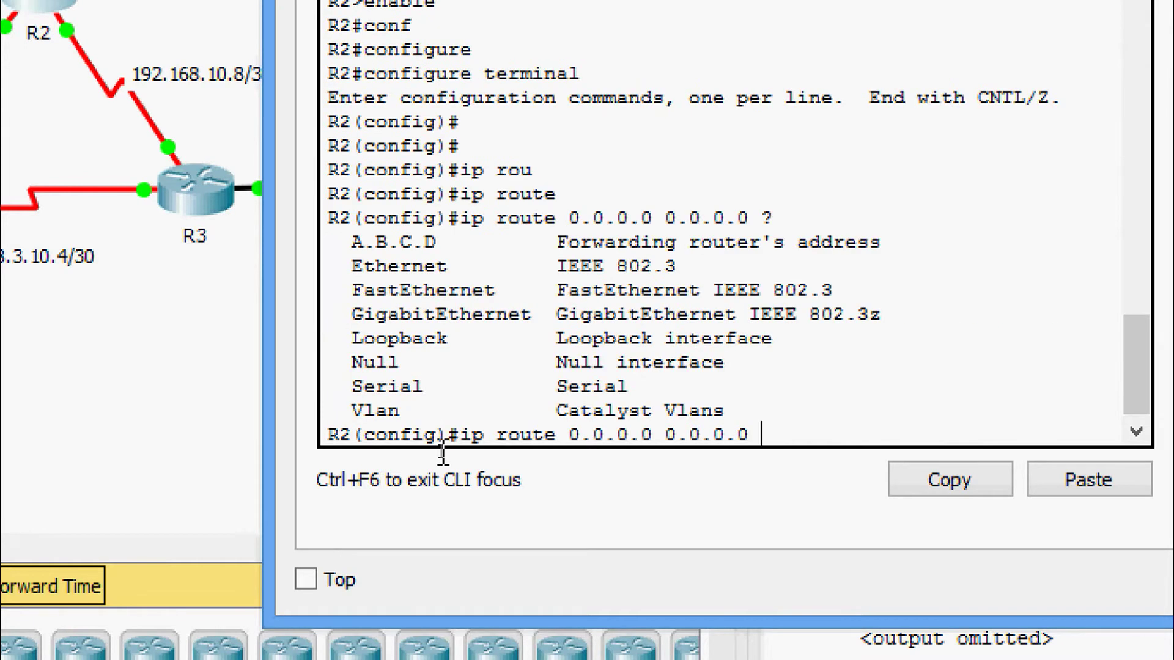
{"action": "type", "text": "se"}
{"action": "key", "text": "Tab"}
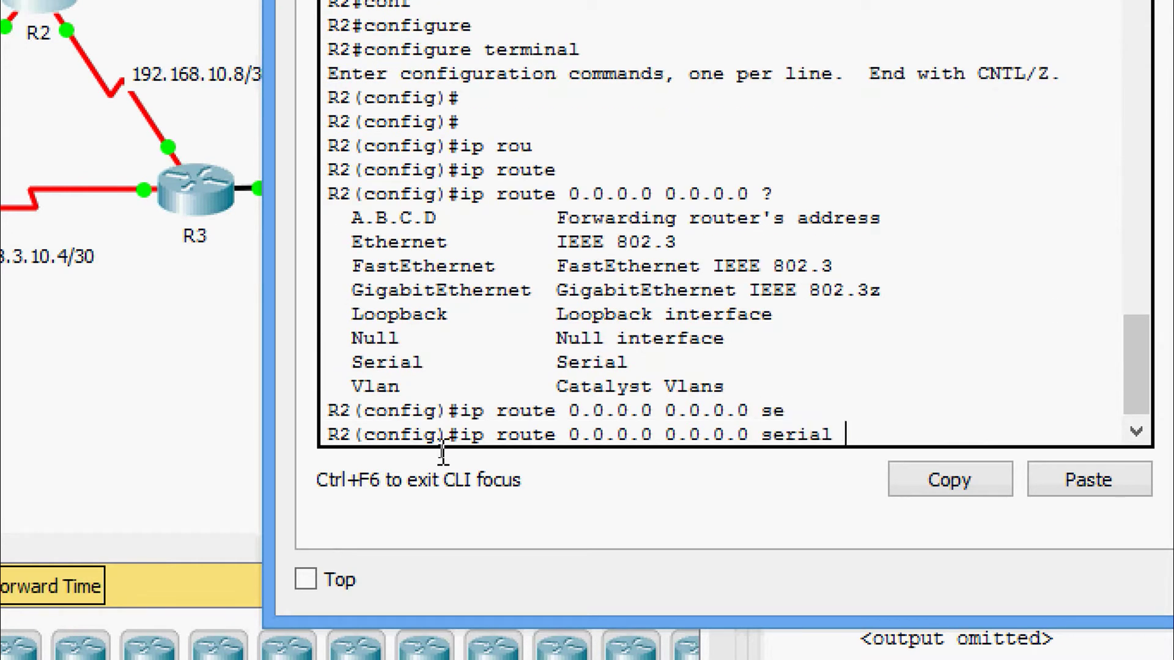
{"action": "type", "text": "0/1/0"}
{"action": "key", "text": "Return"}
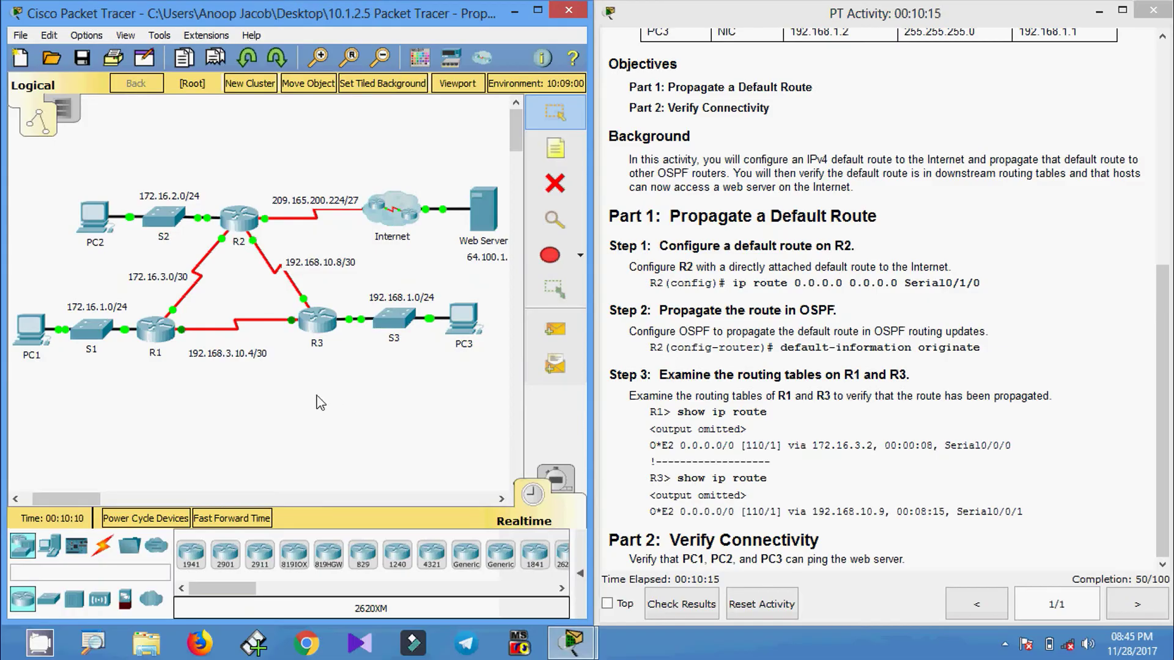
Run show ip ospf in R2's privileged mode and note OSPF process number 1.
{"action": "left_click", "coordinate": [240, 231]}
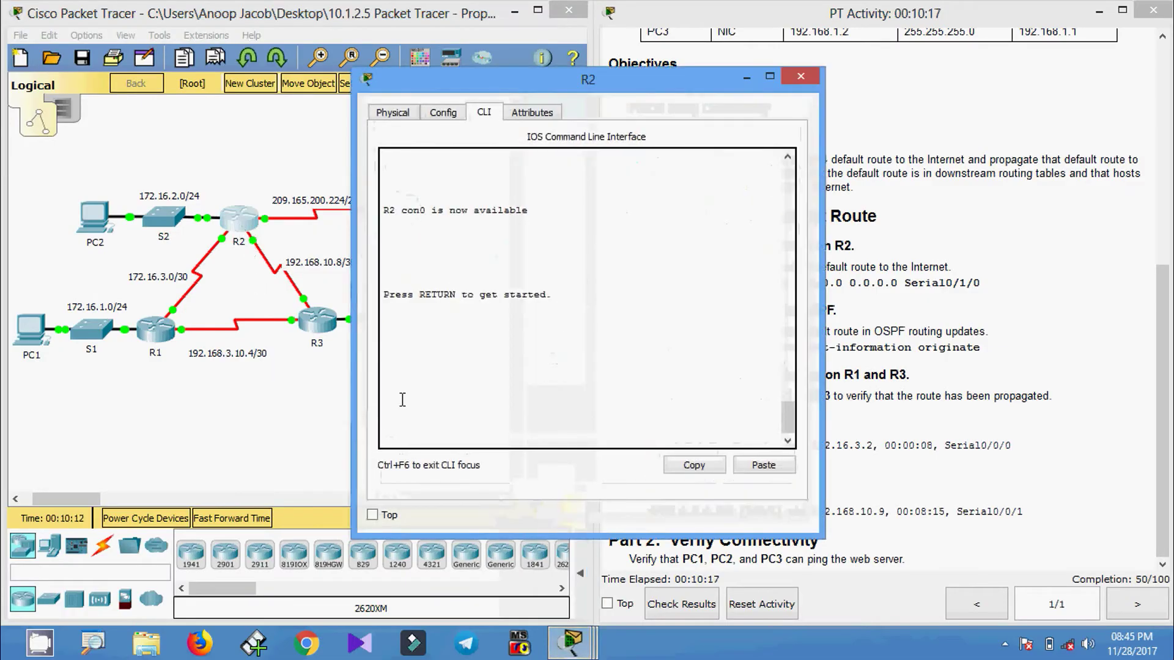
{"action": "key", "text": "Return"}
{"action": "type", "text": "enable"}
{"action": "key", "text": "Tab"}
{"action": "key", "text": "Return"}
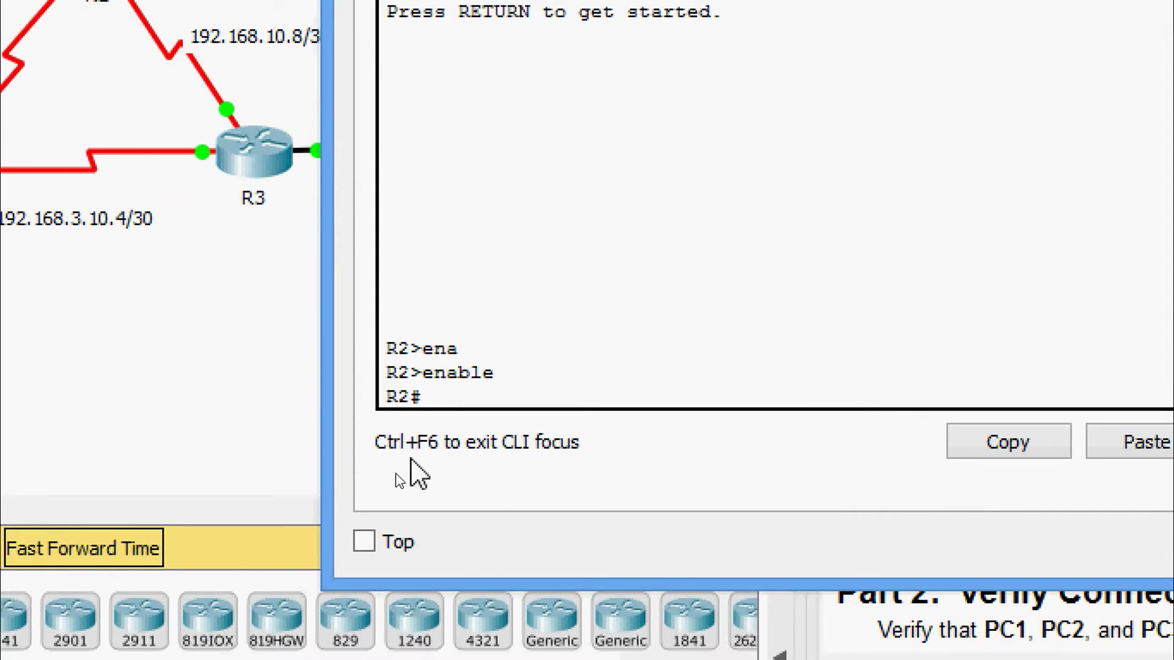
{"action": "type", "text": "sh"}
{"action": "key", "text": "Tab"}
{"action": "type", "text": "ip os"}
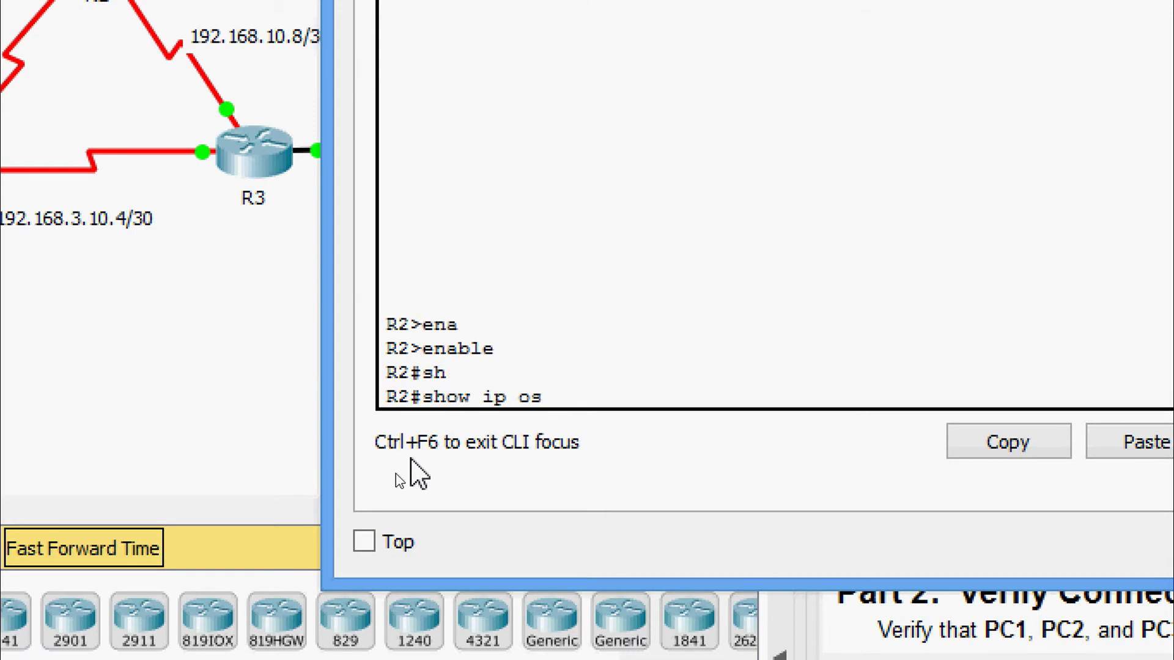
{"action": "key", "text": "Tab"}
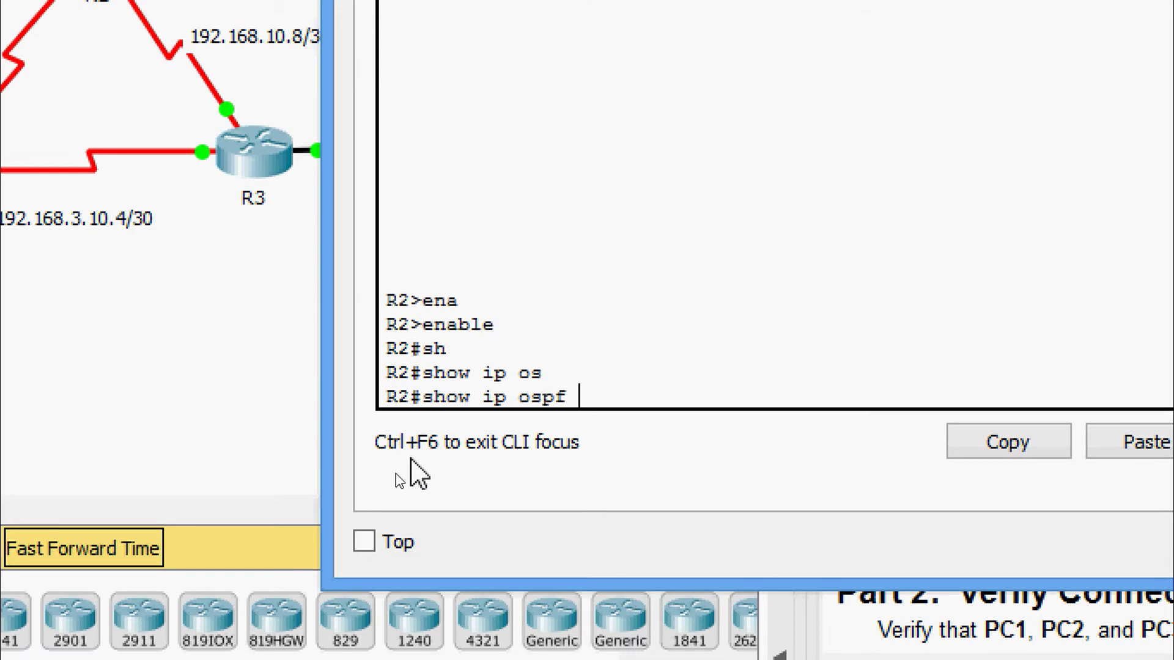
{"action": "key", "text": "Return"}
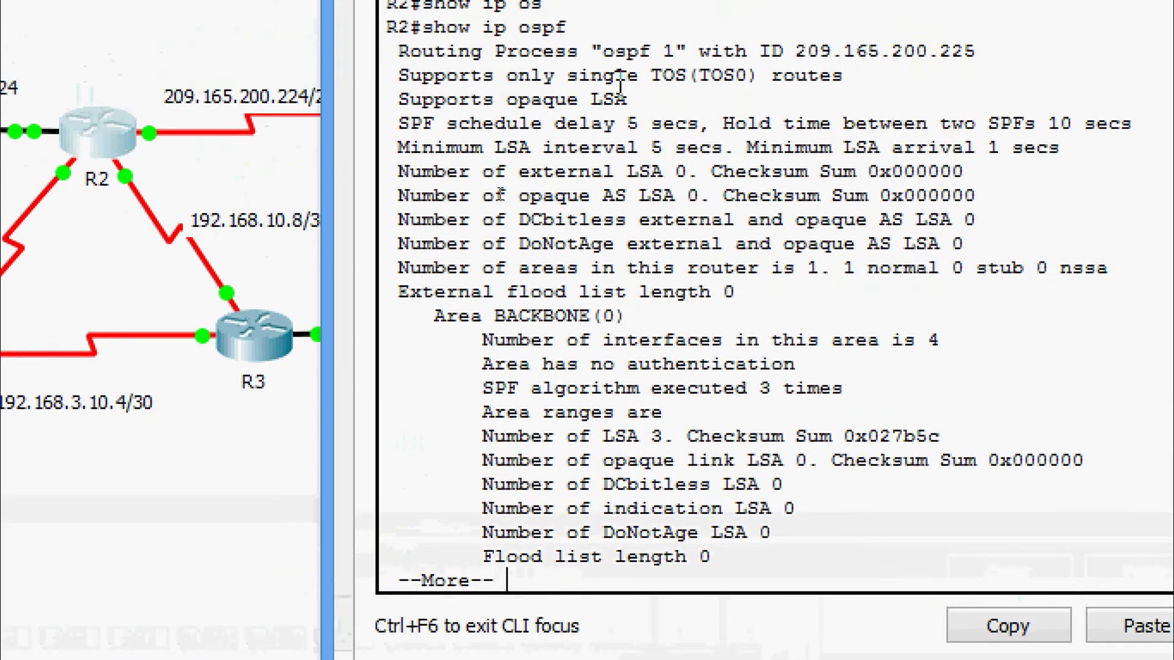
{"action": "left_click_drag", "start_coordinate": [605, 80], "coordinate": [674, 81]}
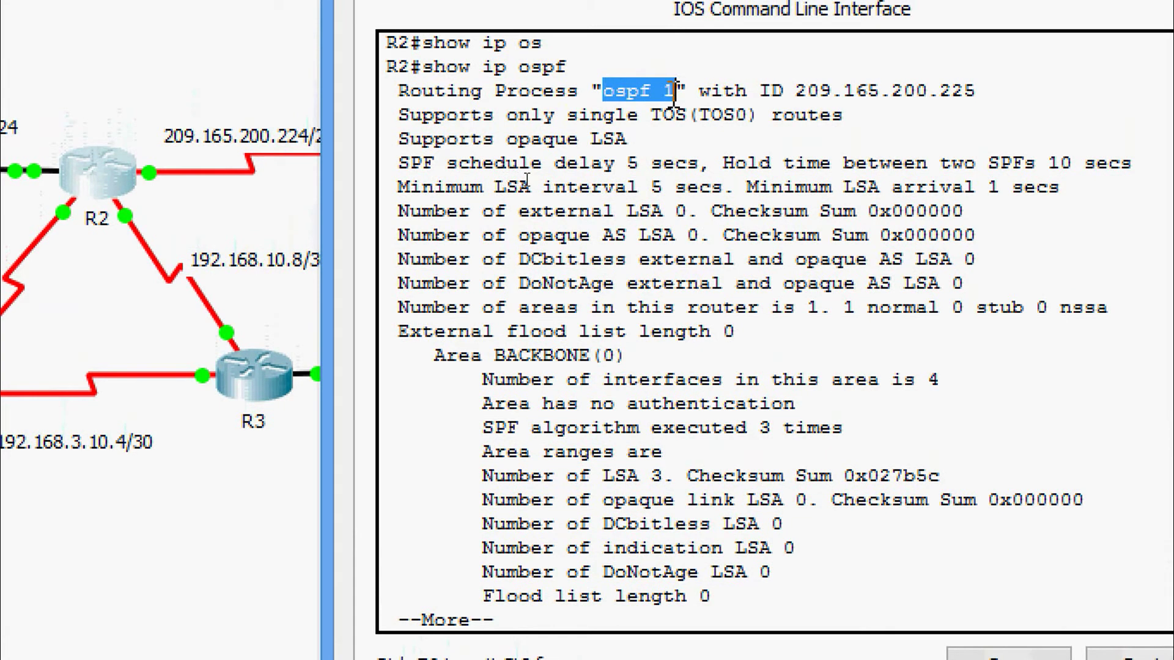
{"action": "key", "text": "Return"}
{"action": "key", "text": "Return"}
{"action": "key", "text": "Return"}
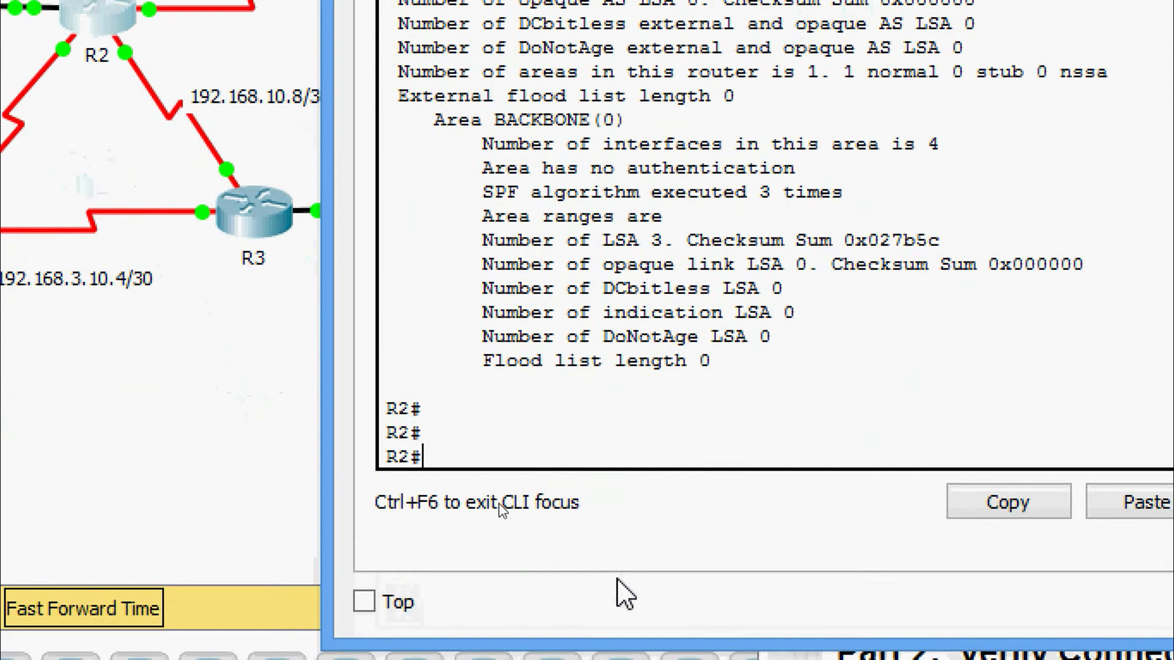
Enter global configuration and the router ospf 1 configuration mode on R2.
{"action": "type", "text": "conf"}
{"action": "key", "text": "Tab"}
{"action": "type", "text": "terminal"}
{"action": "key", "text": "Return"}
{"action": "key", "text": "Return"}
{"action": "key", "text": "Return"}
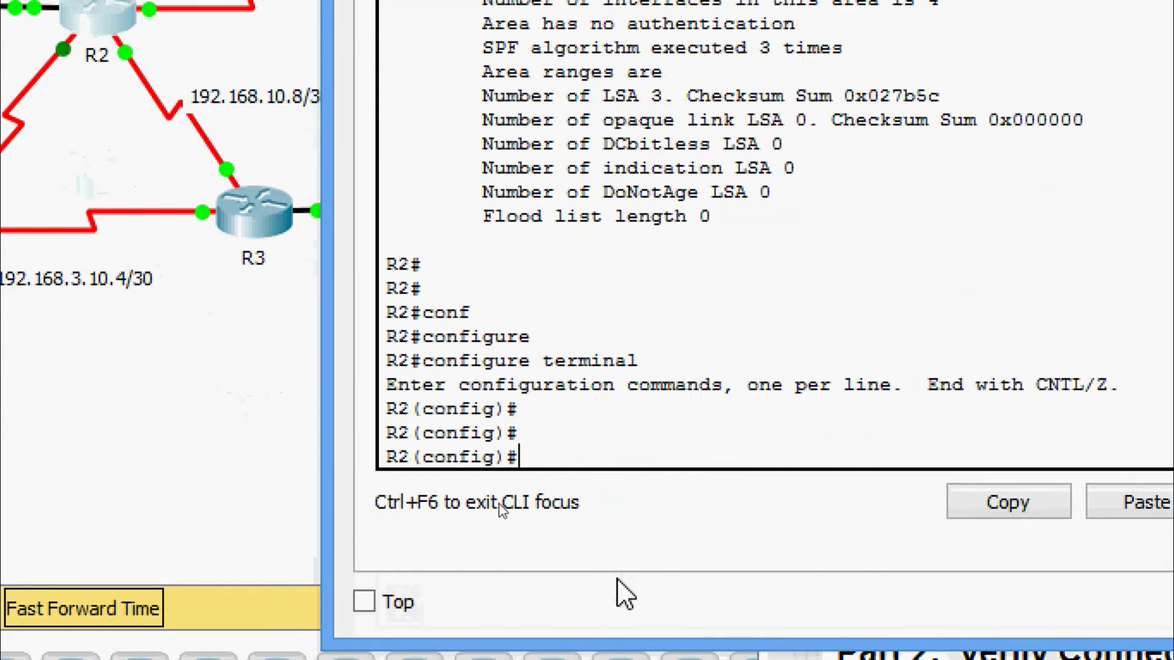
{"action": "type", "text": "router"}
{"action": "key", "text": "Tab"}
{"action": "type", "text": "os"}
{"action": "key", "text": "Tab"}
{"action": "type", "text": "?"}
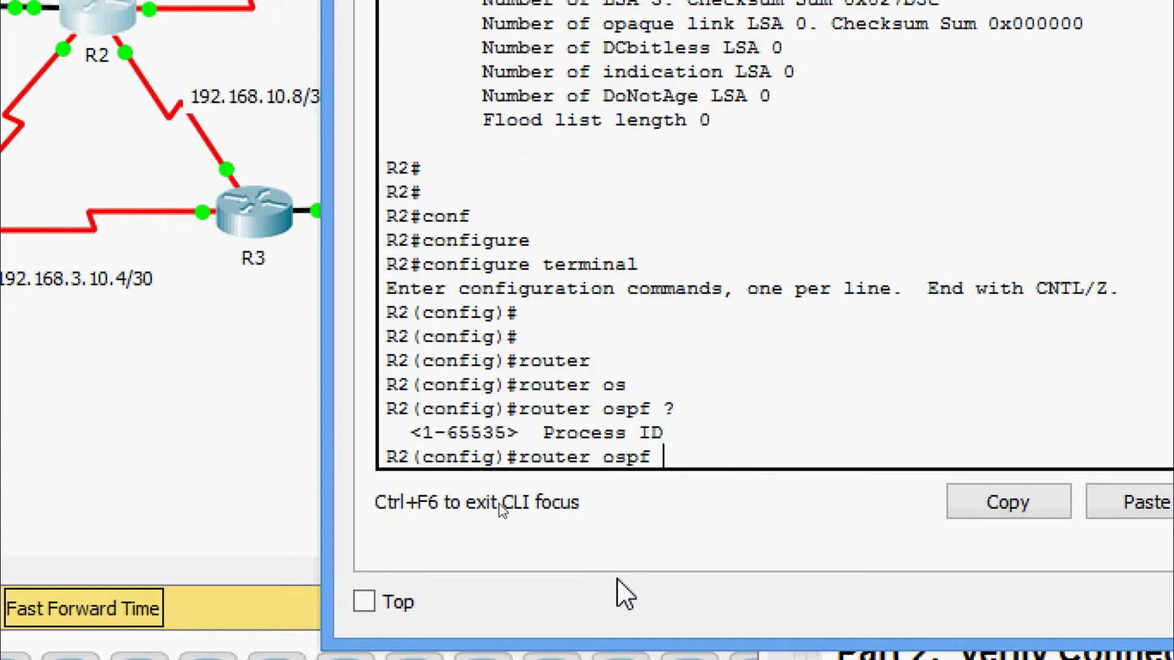
{"action": "type", "text": "1"}
{"action": "key", "text": "Return"}
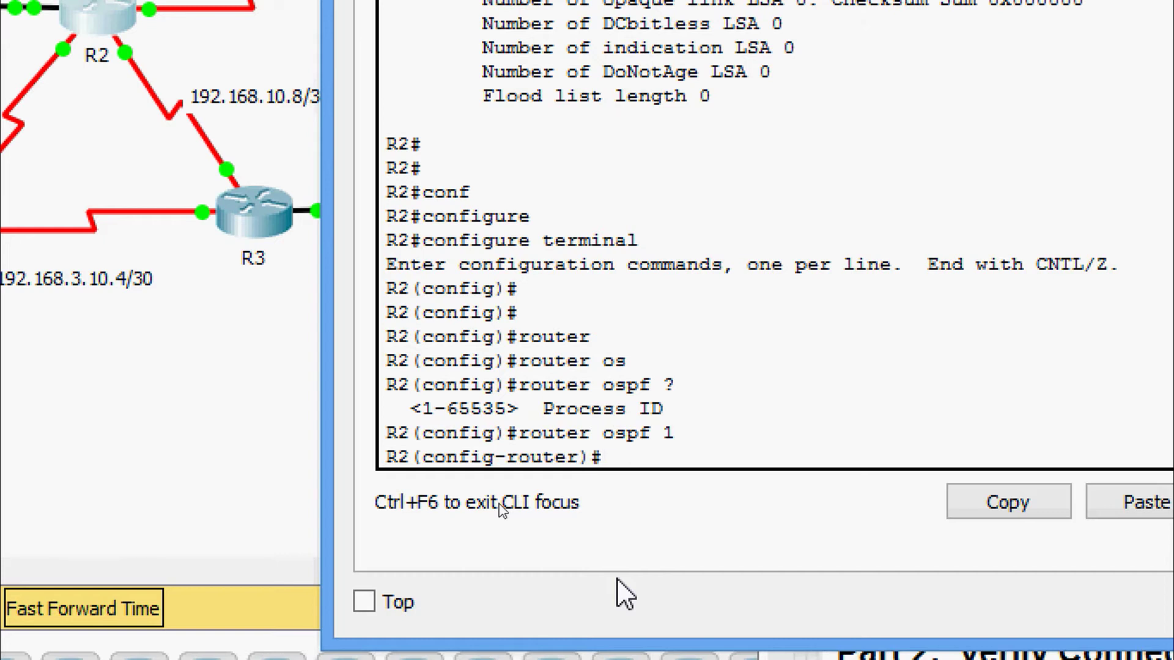
Enter default-information originate so OSPF advertises R2's default route.
{"action": "type", "text": "de"}
{"action": "key", "text": "Tab"}
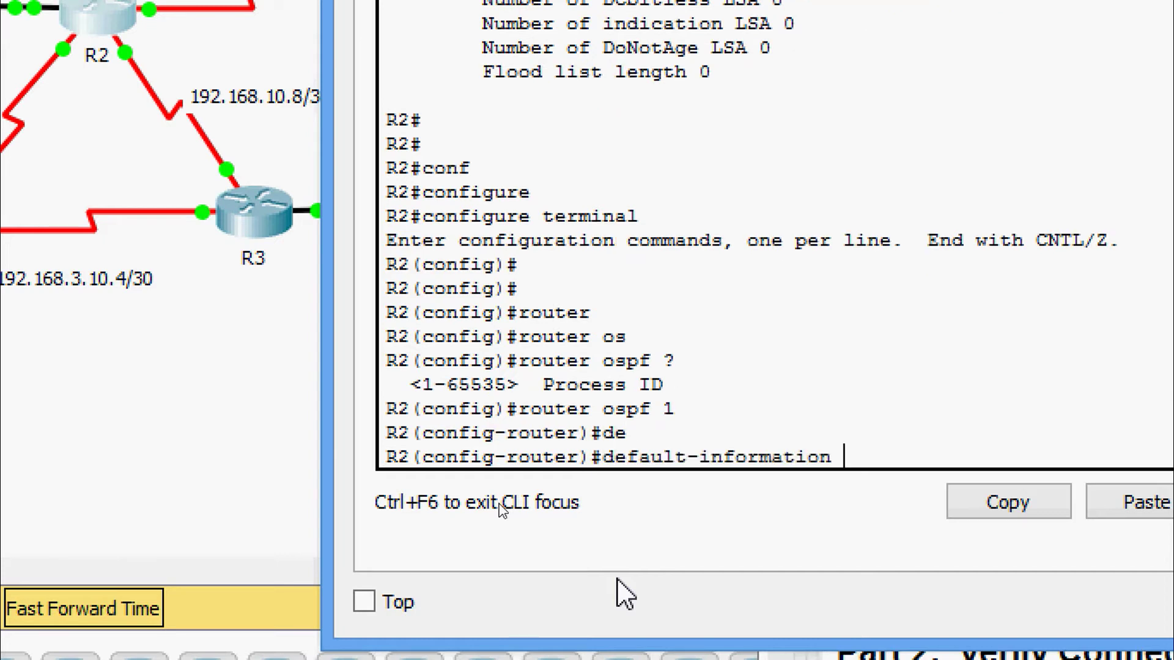
{"action": "type", "text": "ori"}
{"action": "key", "text": "Tab"}
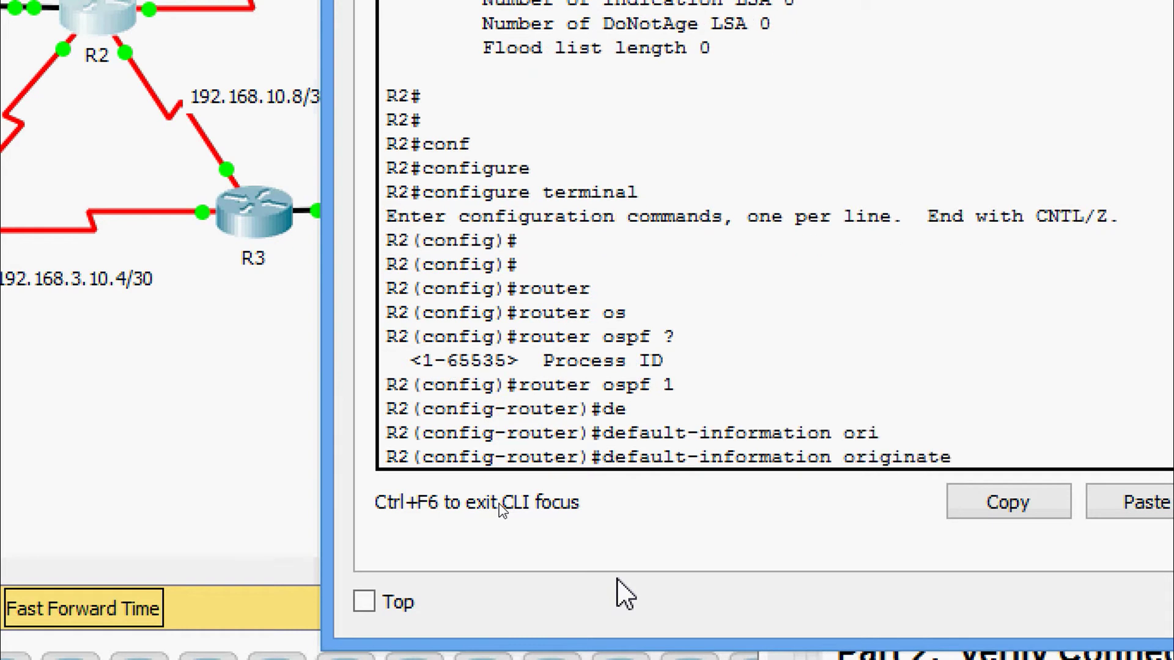
{"action": "key", "text": "Return"}
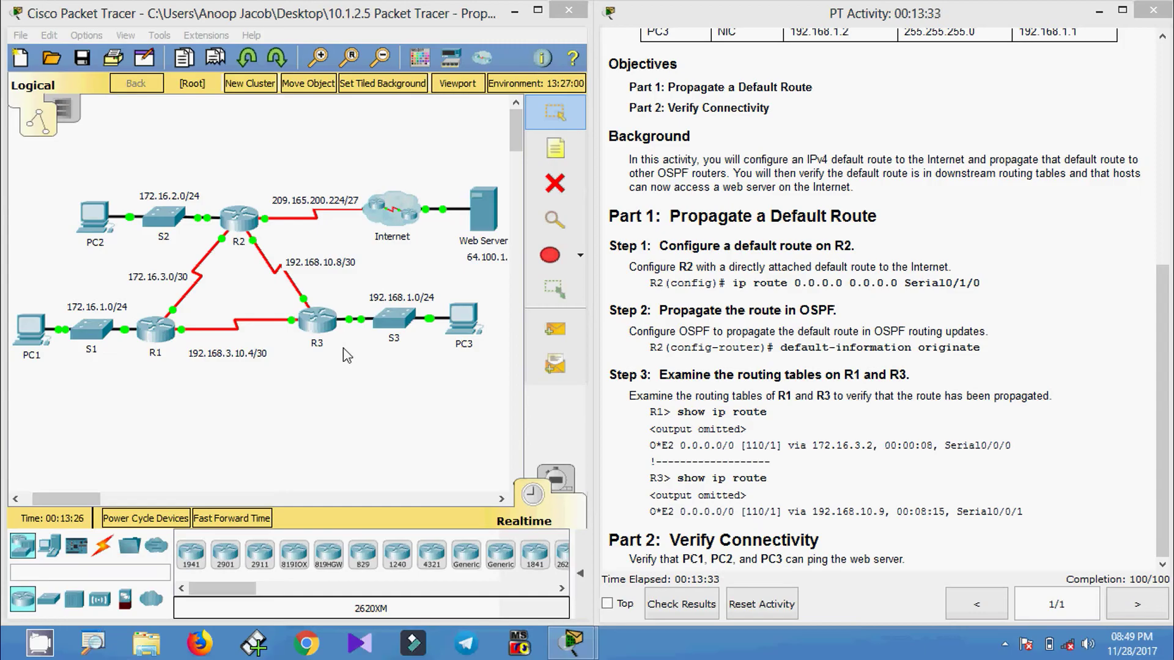
Open R1's CLI and enter privileged EXEC mode.
{"action": "left_click", "coordinate": [160, 335]}
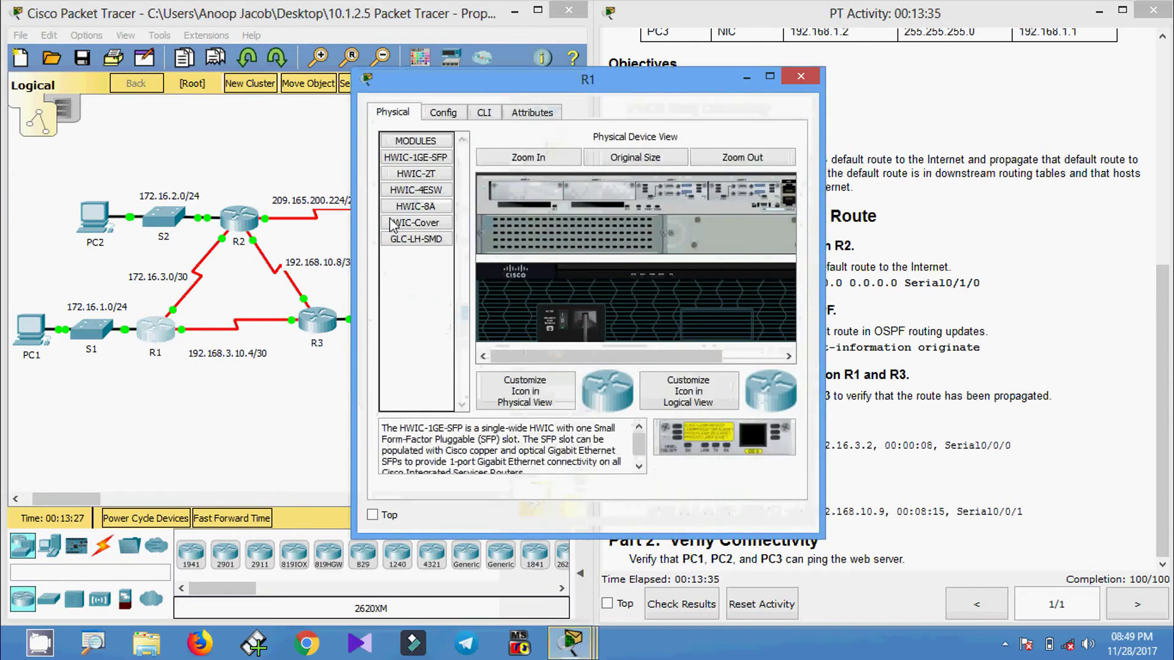
{"action": "left_click", "coordinate": [483, 115]}
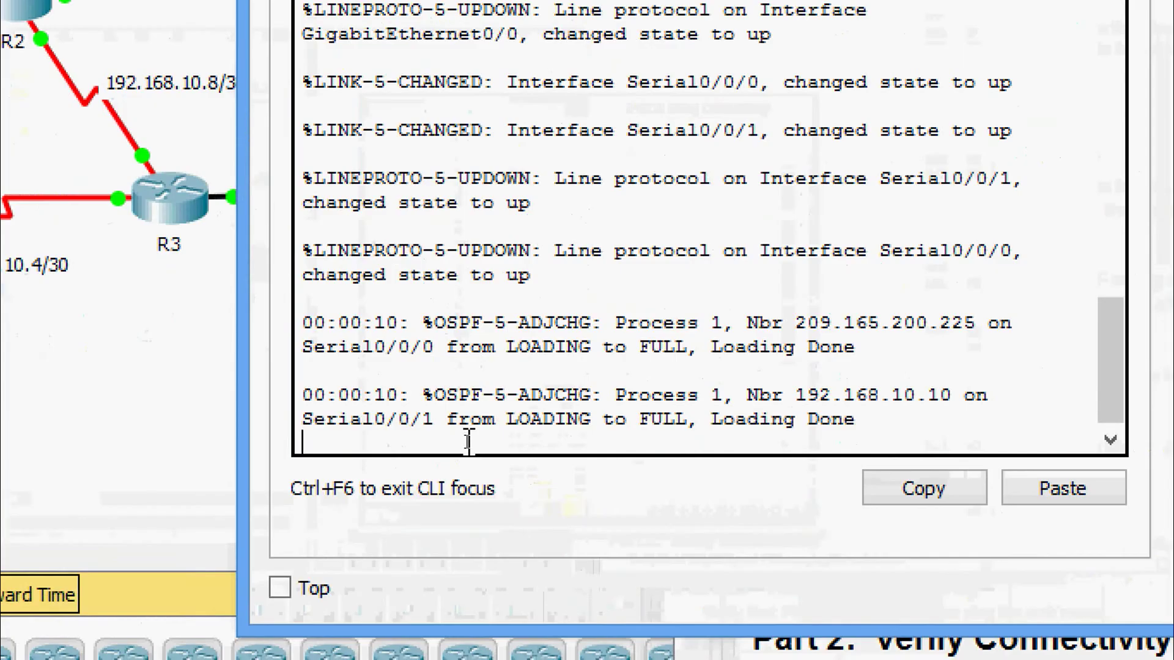
{"action": "key", "text": "Return"}
{"action": "key", "text": "Return"}
{"action": "type", "text": "ena"}
{"action": "key", "text": "Tab"}
{"action": "key", "text": "Return"}
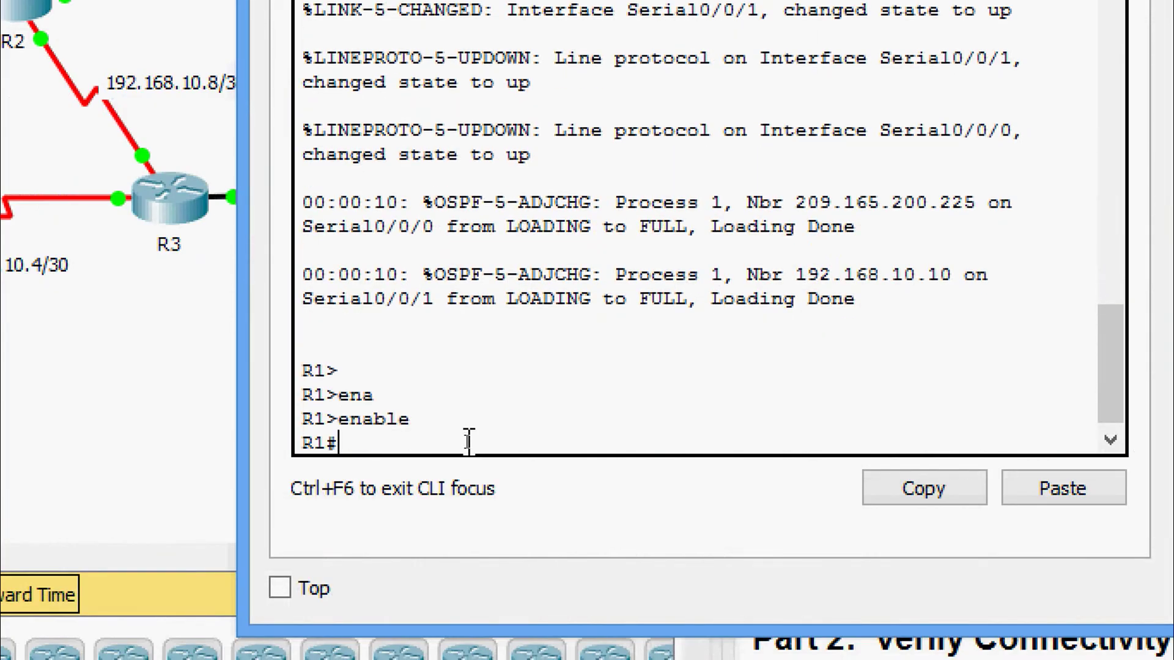
Run show ip route on R1 and highlight the O*E2 default route via 172.16.3.2.
{"action": "type", "text": "sh"}
{"action": "key", "text": "Tab"}
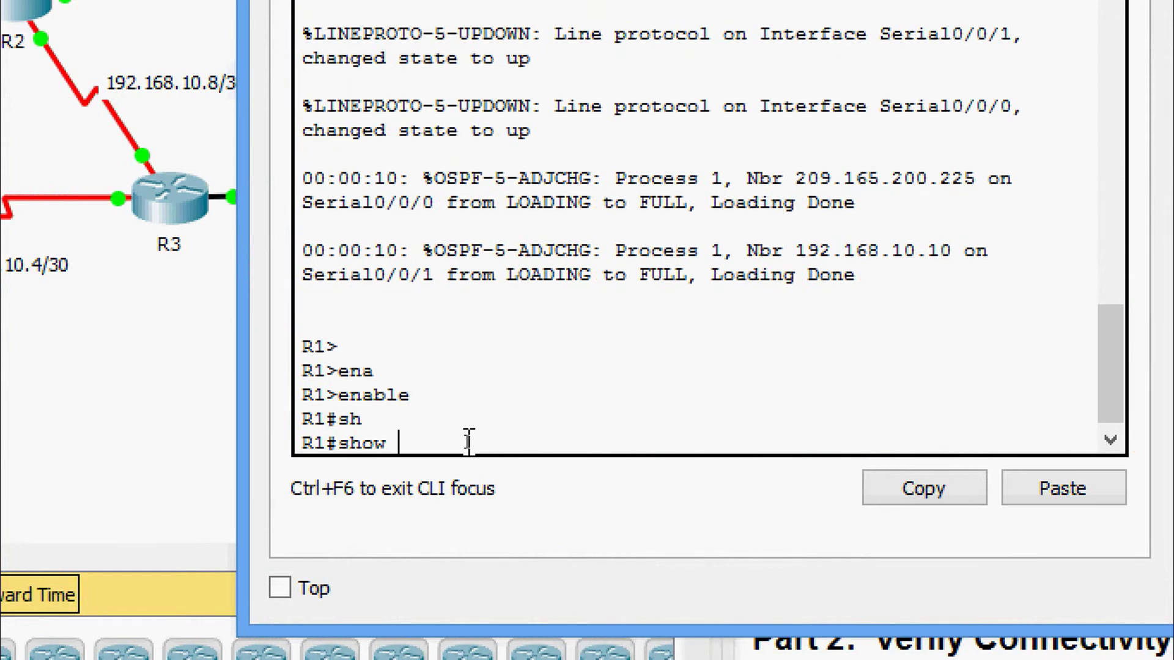
{"action": "type", "text": "ip rou"}
{"action": "key", "text": "Tab"}
{"action": "key", "text": "Return"}
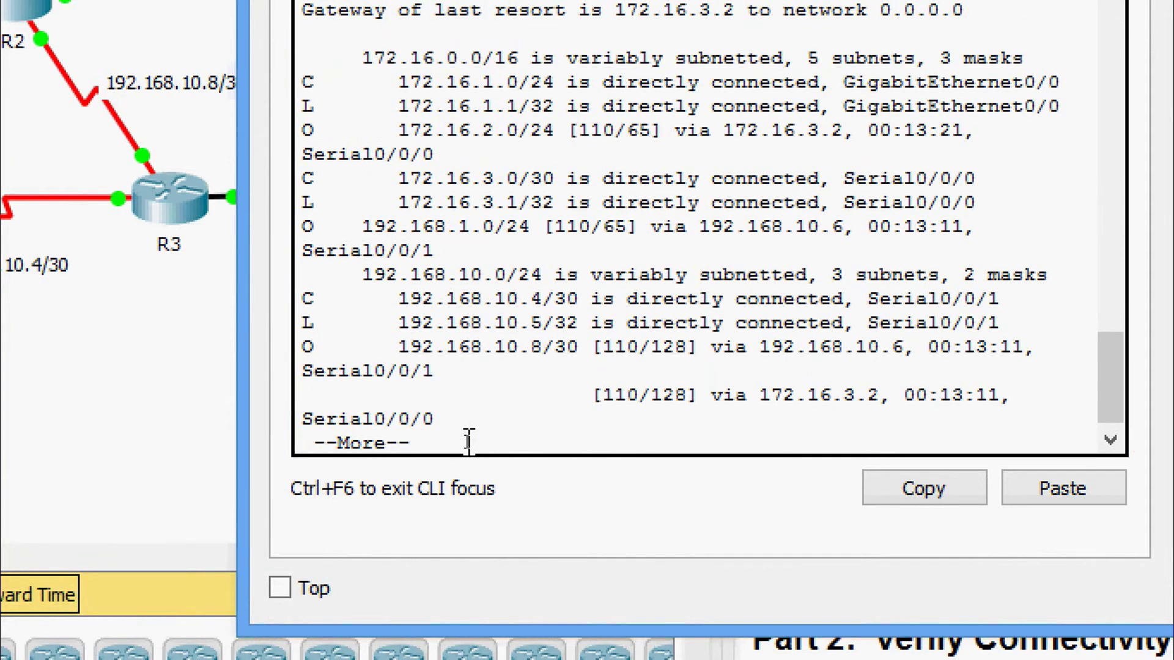
{"action": "key", "text": "Return"}
{"action": "key", "text": "Return"}
{"action": "key", "text": "Return"}
{"action": "key", "text": "Return"}
{"action": "key", "text": "Return"}
{"action": "key", "text": "Return"}
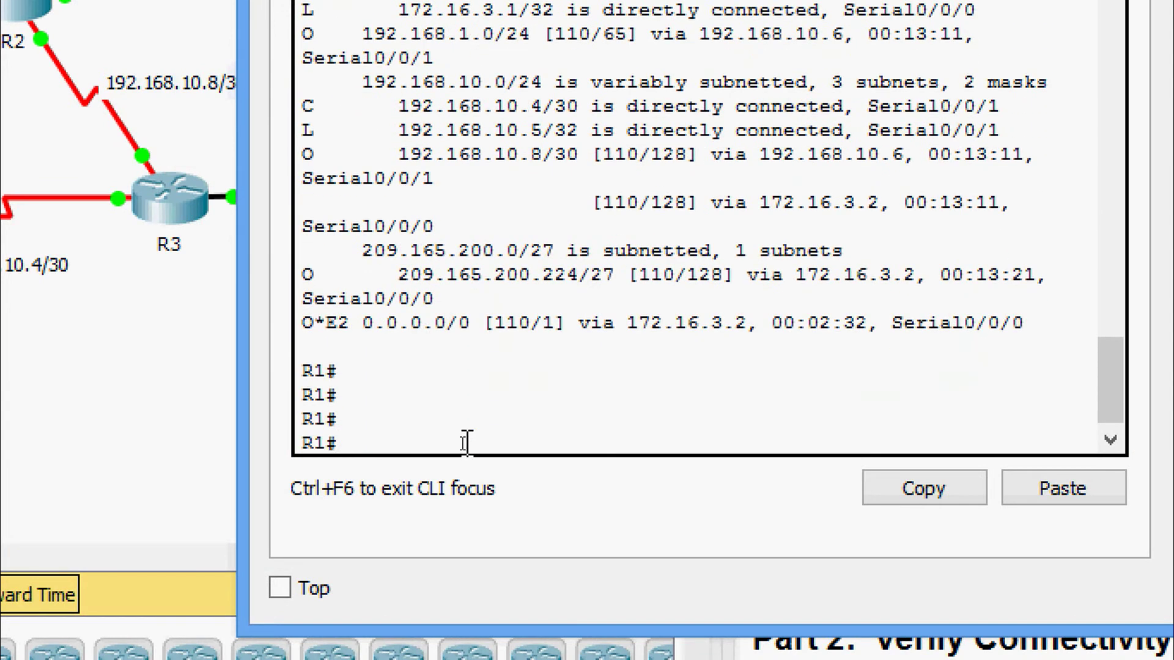
{"action": "left_click_drag", "start_coordinate": [303, 323], "coordinate": [959, 320]}
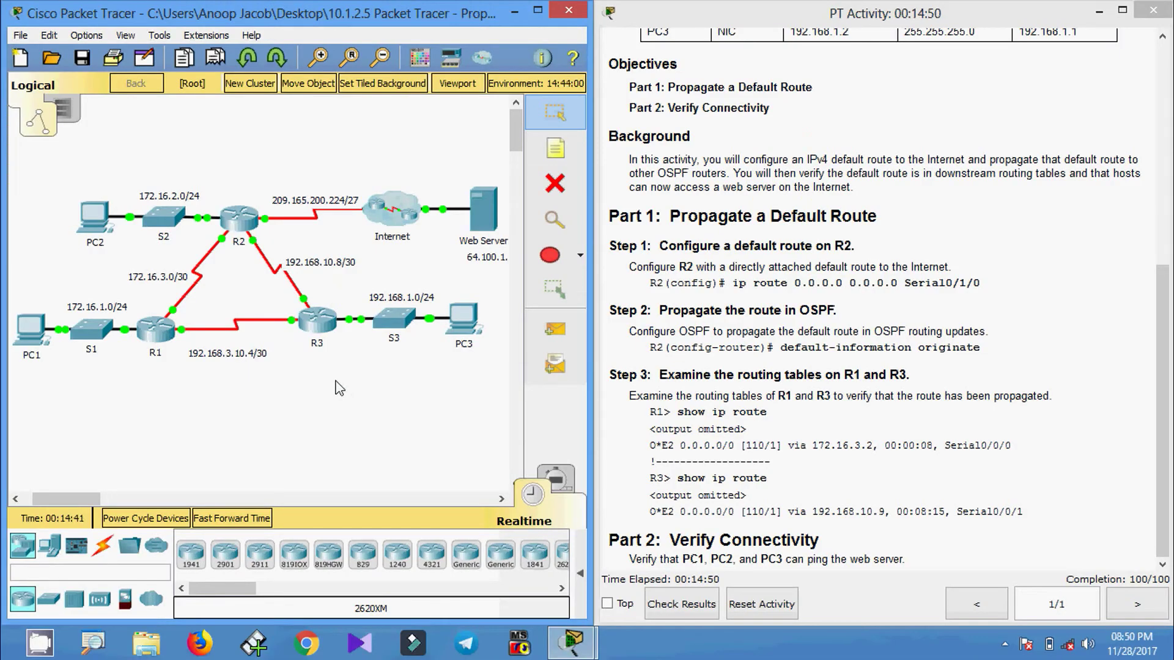
Open R3's CLI and enter privileged EXEC mode.
{"action": "left_click", "coordinate": [316, 324]}
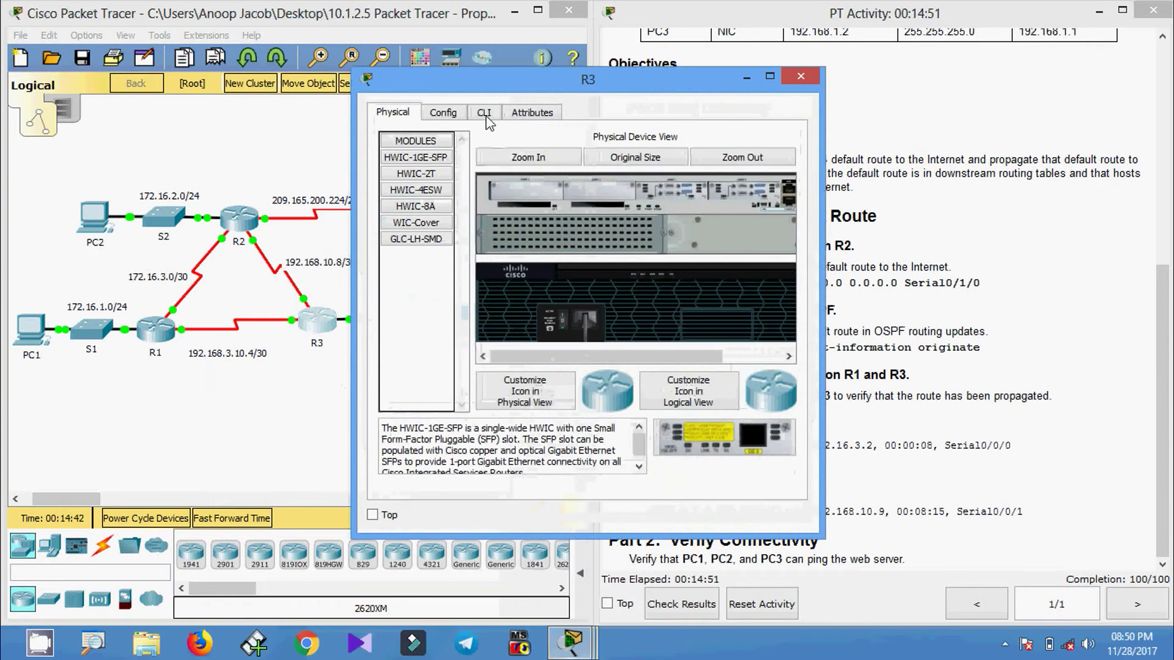
{"action": "left_click", "coordinate": [483, 113]}
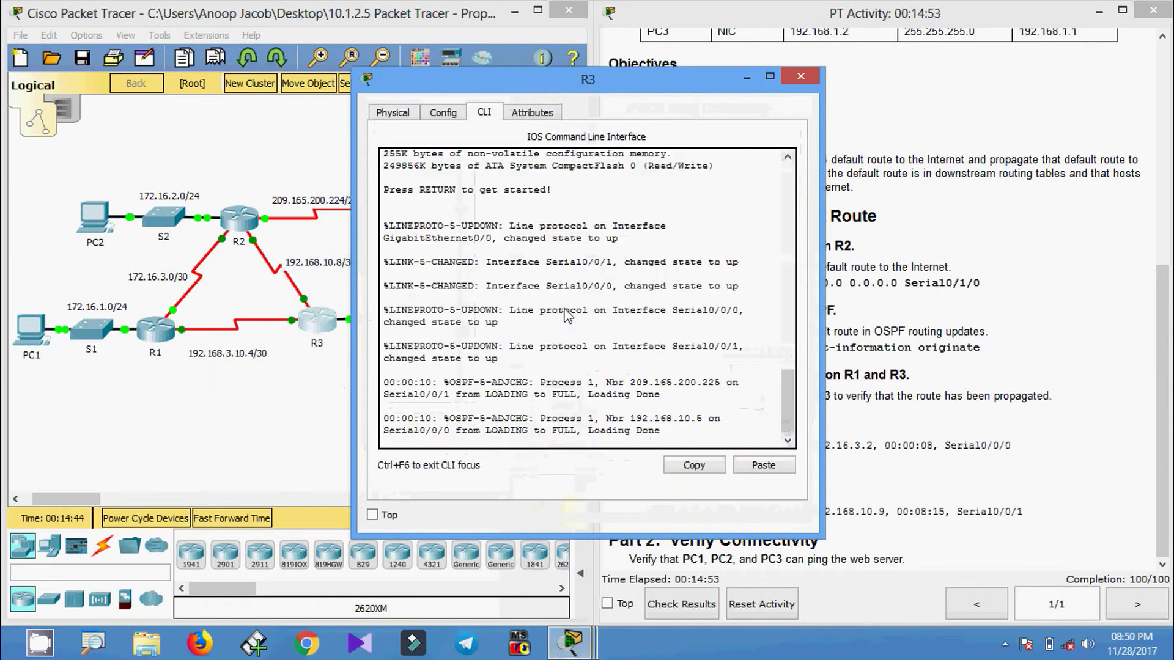
{"action": "left_click", "coordinate": [540, 441]}
{"action": "key", "text": "Return"}
{"action": "key", "text": "Return"}
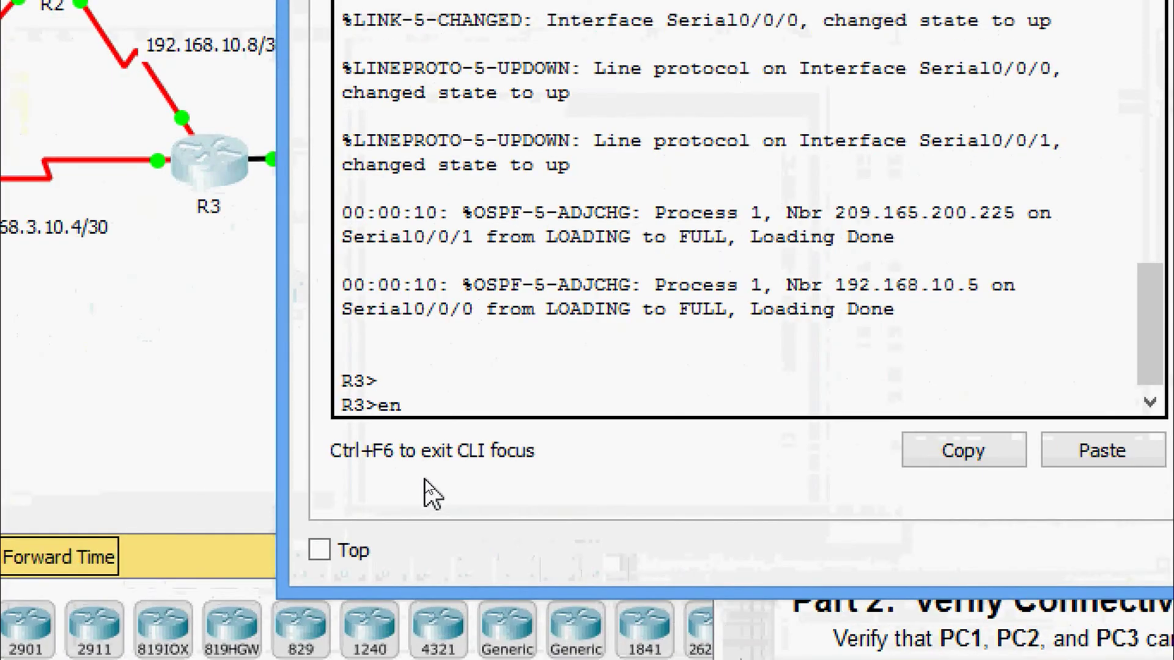
{"action": "type", "text": "ena"}
{"action": "key", "text": "Tab"}
{"action": "key", "text": "Return"}
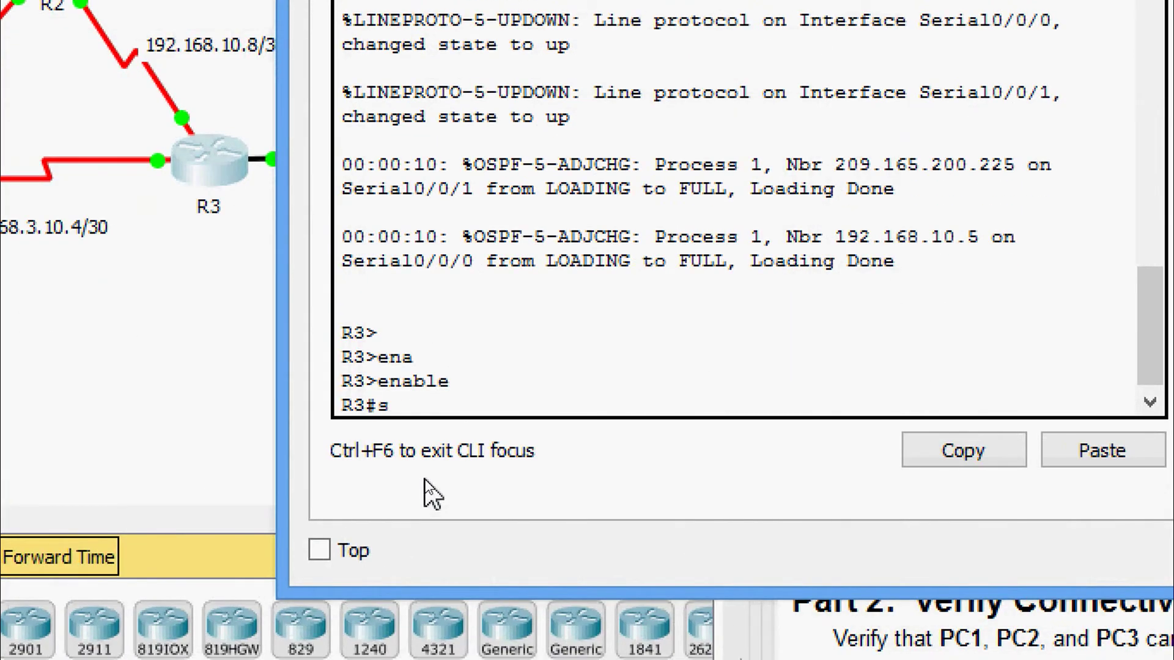
Run show ip route on R3 and highlight the O*E2 default route via 192.168.10.9.
{"action": "type", "text": "sh"}
{"action": "key", "text": "Tab"}
{"action": "type", "text": "ip rou"}
{"action": "key", "text": "Tab"}
{"action": "key", "text": "Return"}
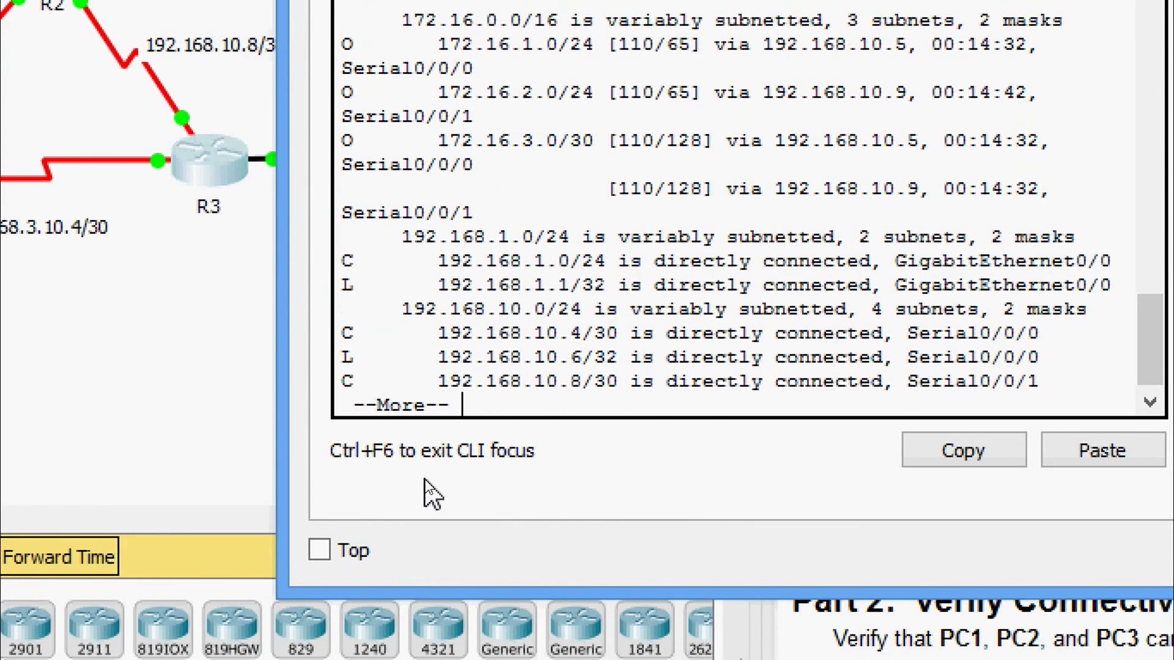
{"action": "key", "text": "Return"}
{"action": "key", "text": "Return"}
{"action": "key", "text": "Return"}
{"action": "key", "text": "Return"}
{"action": "key", "text": "Return"}
{"action": "key", "text": "Return"}
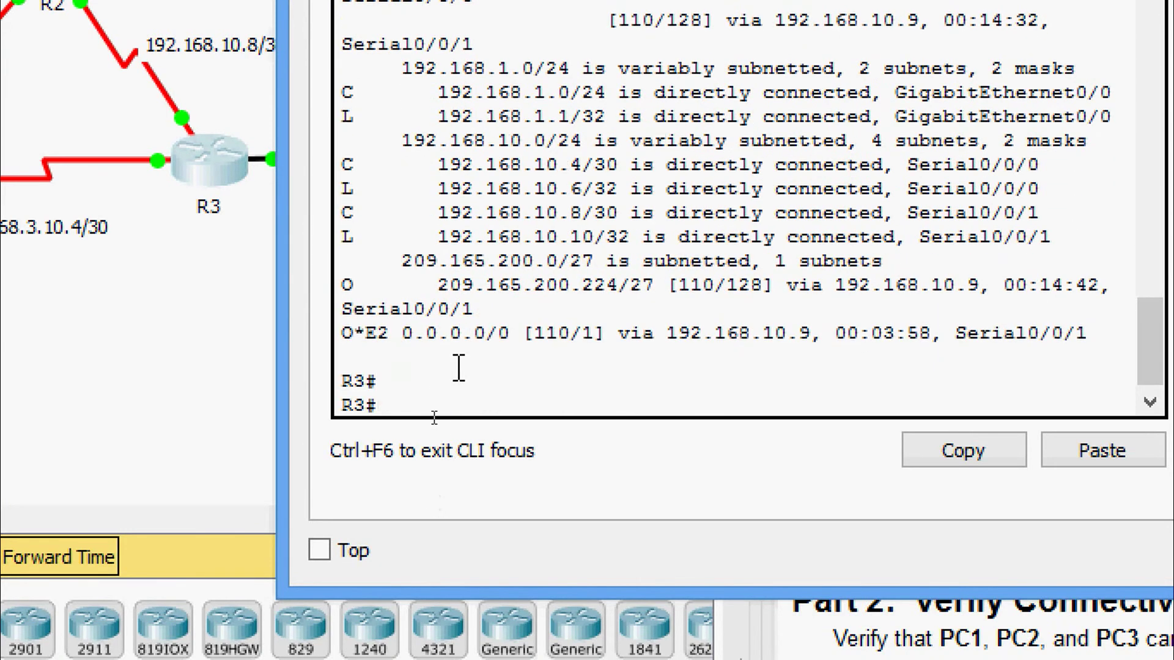
{"action": "left_click_drag", "start_coordinate": [343, 309], "coordinate": [1088, 312]}
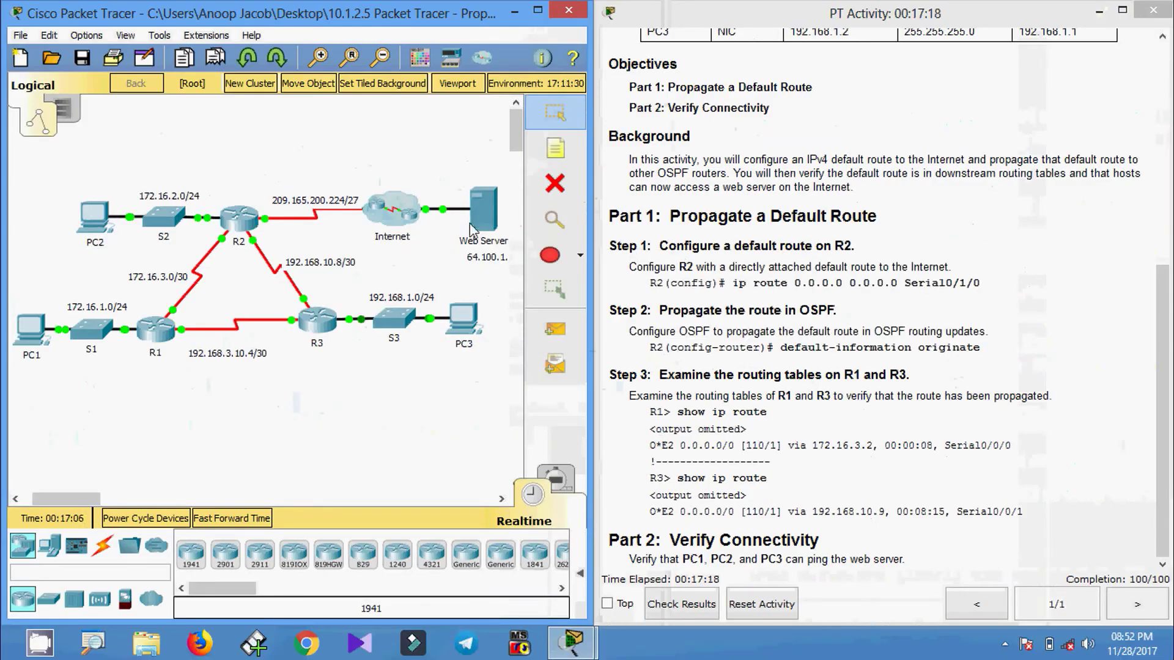
Run ipconfig on the Web Server and copy its IP address 64.100.1.2.
{"action": "left_click", "coordinate": [476, 212]}
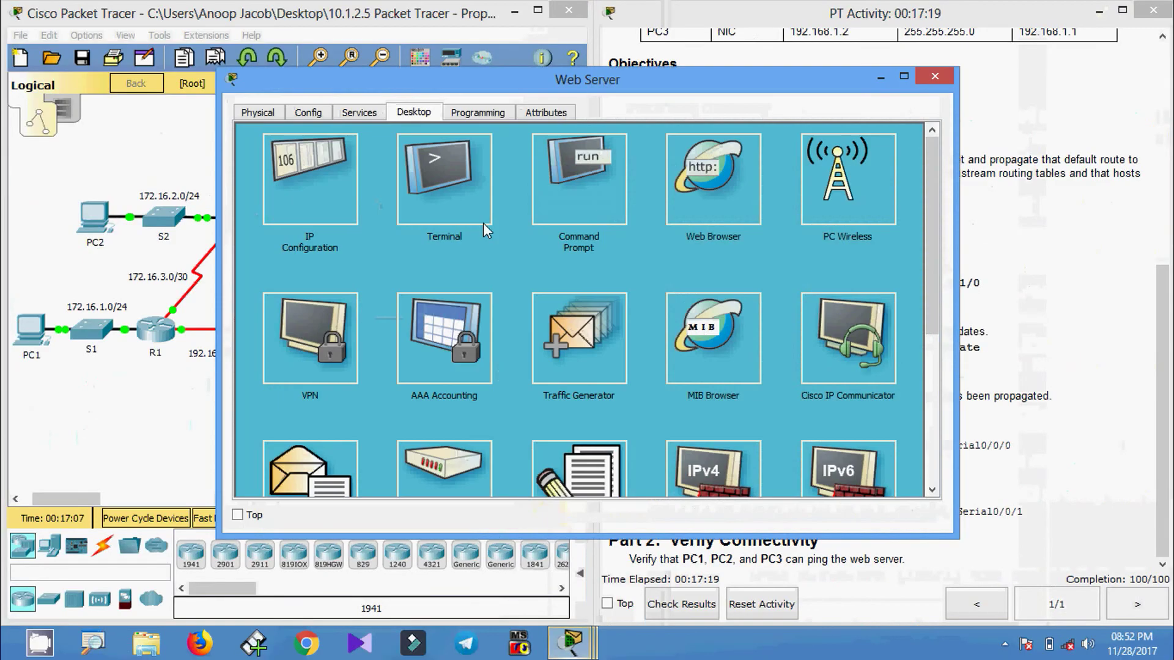
{"action": "left_click", "coordinate": [599, 207]}
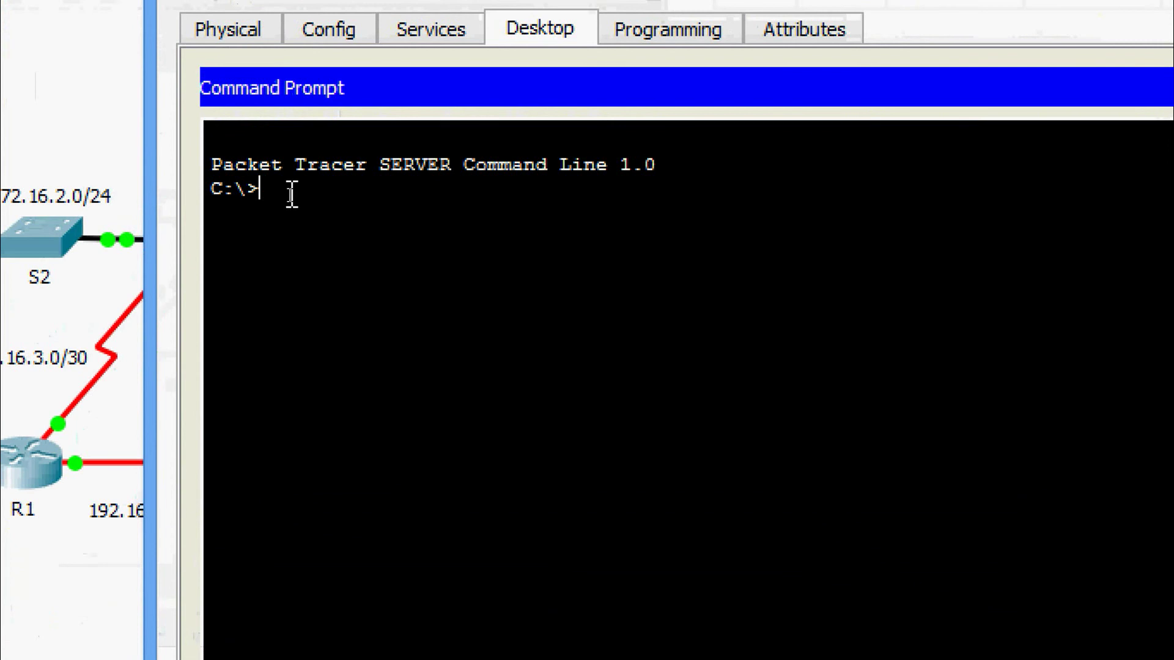
{"action": "type", "text": "ipconfig"}
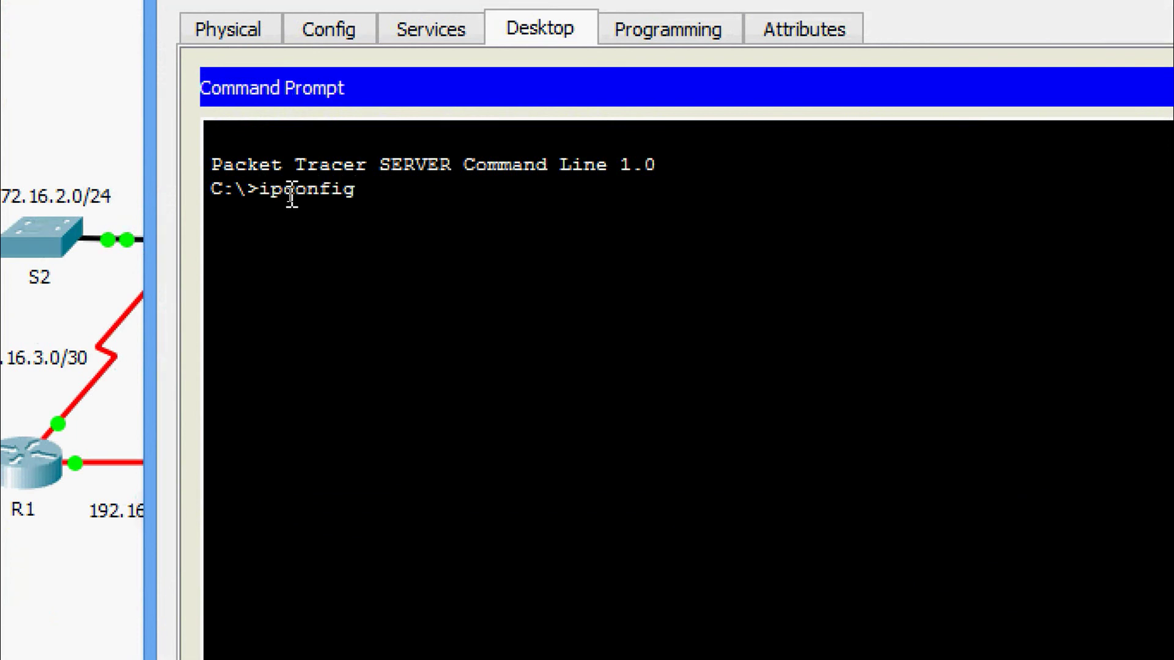
{"action": "key", "text": "Return"}
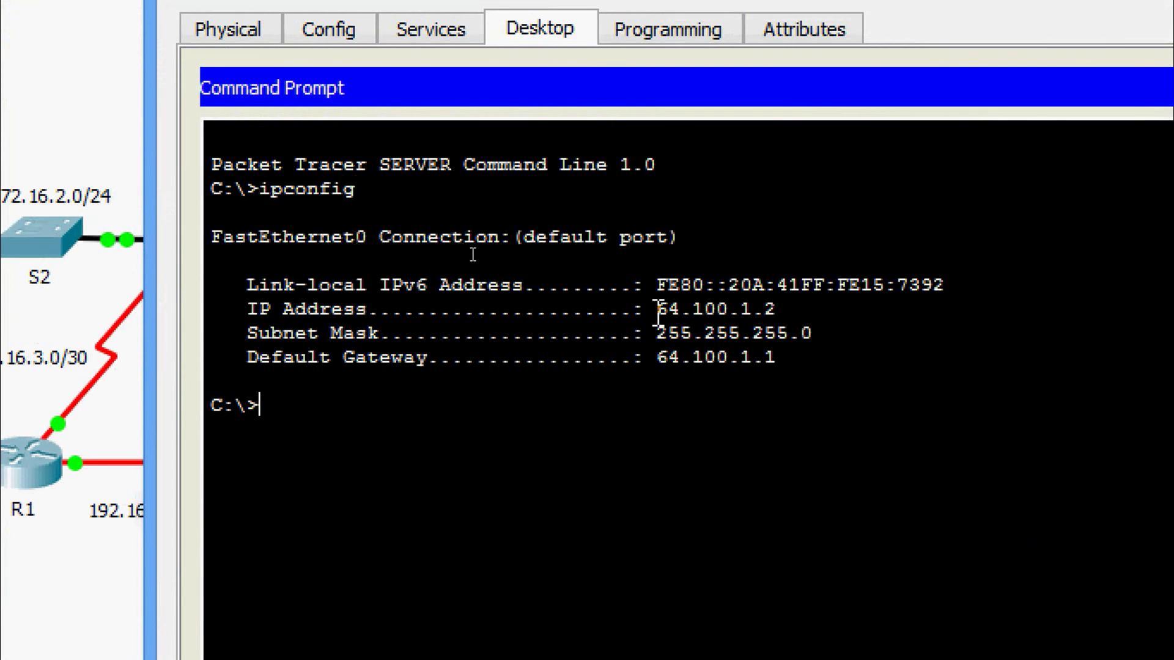
{"action": "left_click_drag", "start_coordinate": [656, 309], "coordinate": [775, 309]}
{"action": "right_click", "coordinate": [755, 310]}
{"action": "left_click", "coordinate": [788, 331]}
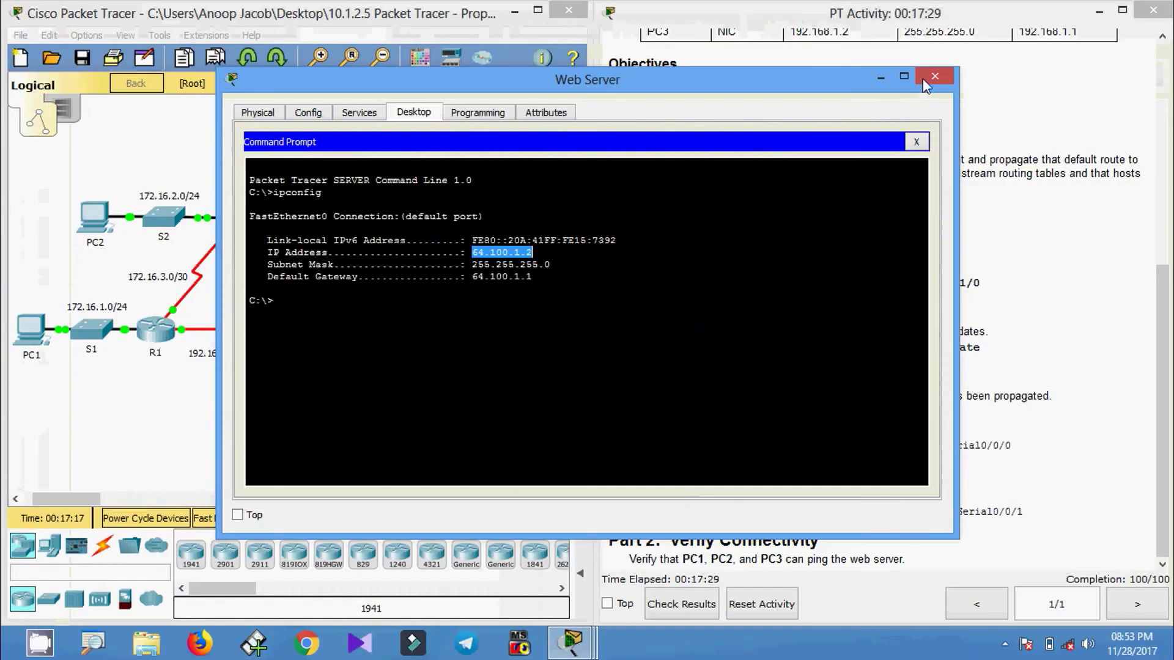
{"action": "left_click", "coordinate": [924, 78]}
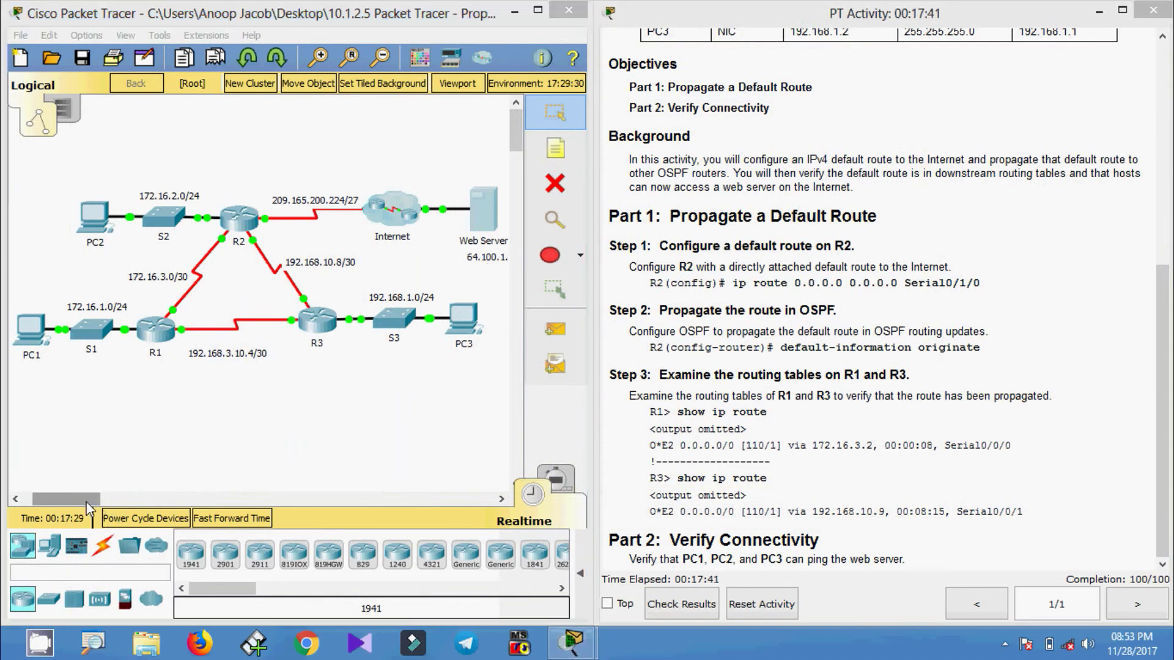
{"action": "scroll", "coordinate": [443, 276], "scroll_direction": "right", "scroll_amount": 3}
{"action": "mouse_move", "coordinate": [72, 499]}
{"action": "left_mouse_down"}
{"action": "mouse_move", "coordinate": [55, 502]}
{"action": "mouse_move", "coordinate": [64, 499]}
{"action": "left_mouse_up"}
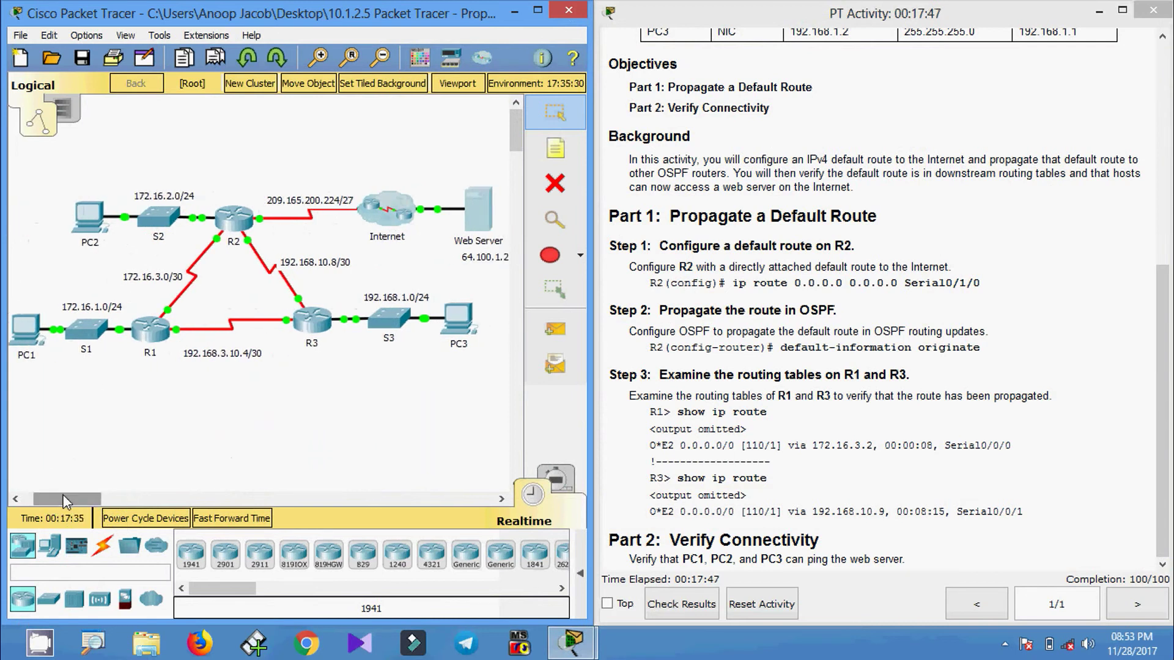
From PC1's command prompt, ping the pasted web server address 64.100.1.2.
{"action": "left_click", "coordinate": [26, 329]}
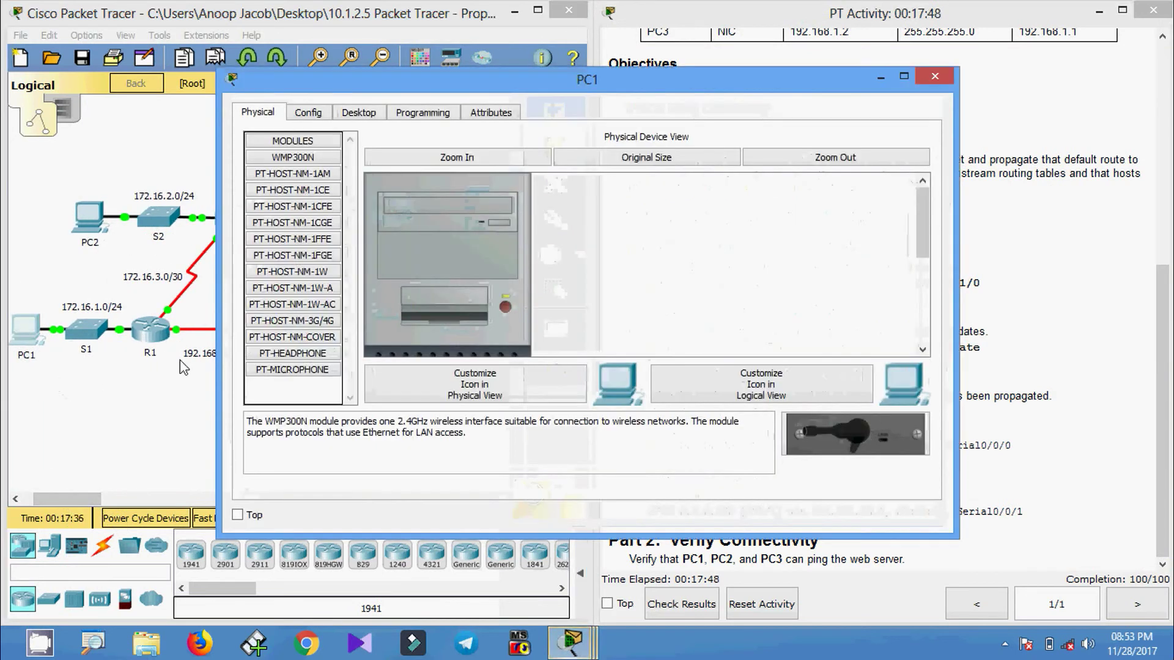
{"action": "left_click", "coordinate": [379, 121]}
{"action": "left_click", "coordinate": [683, 213]}
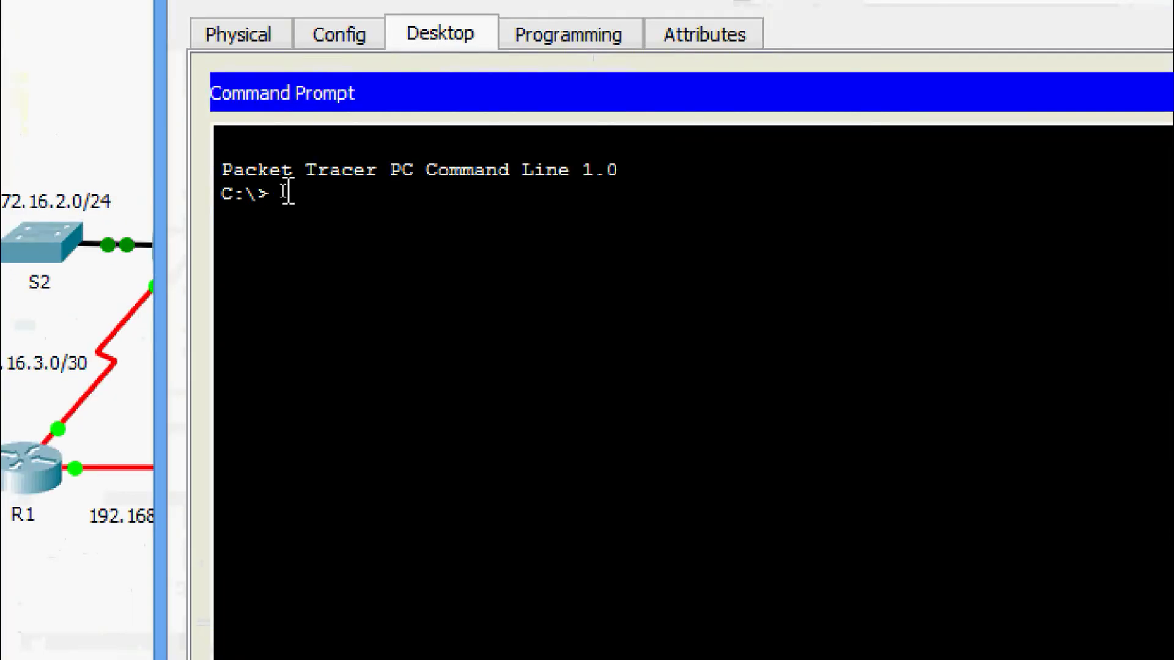
{"action": "type", "text": "pin"}
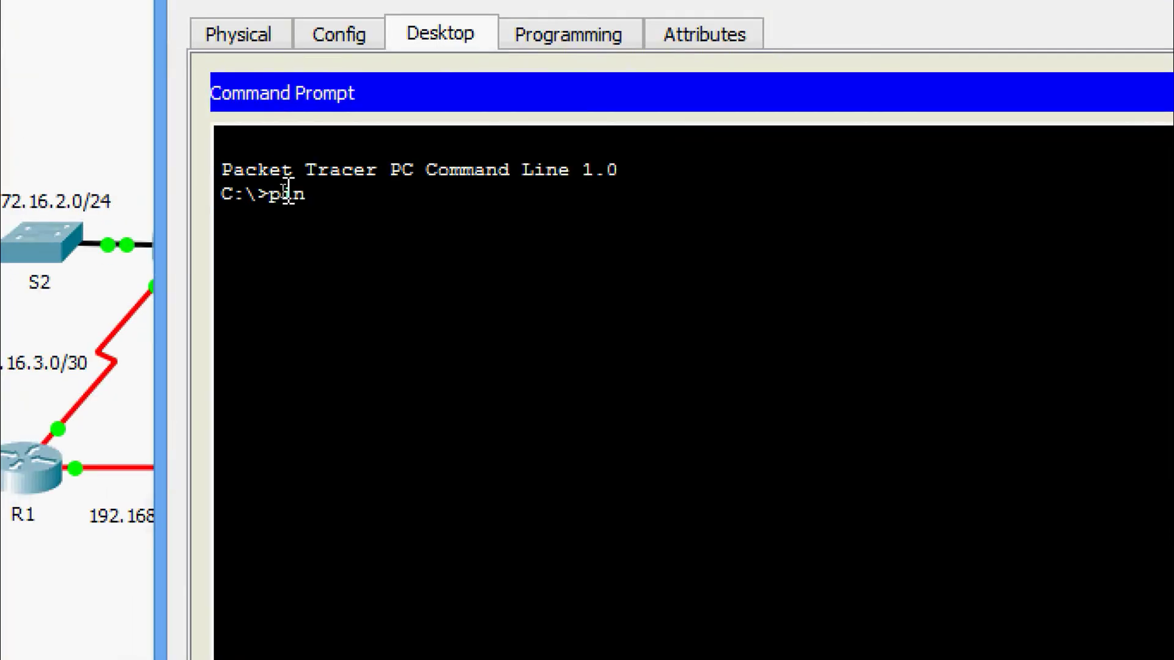
{"action": "type", "text": "g"}
{"action": "right_click", "coordinate": [358, 194]}
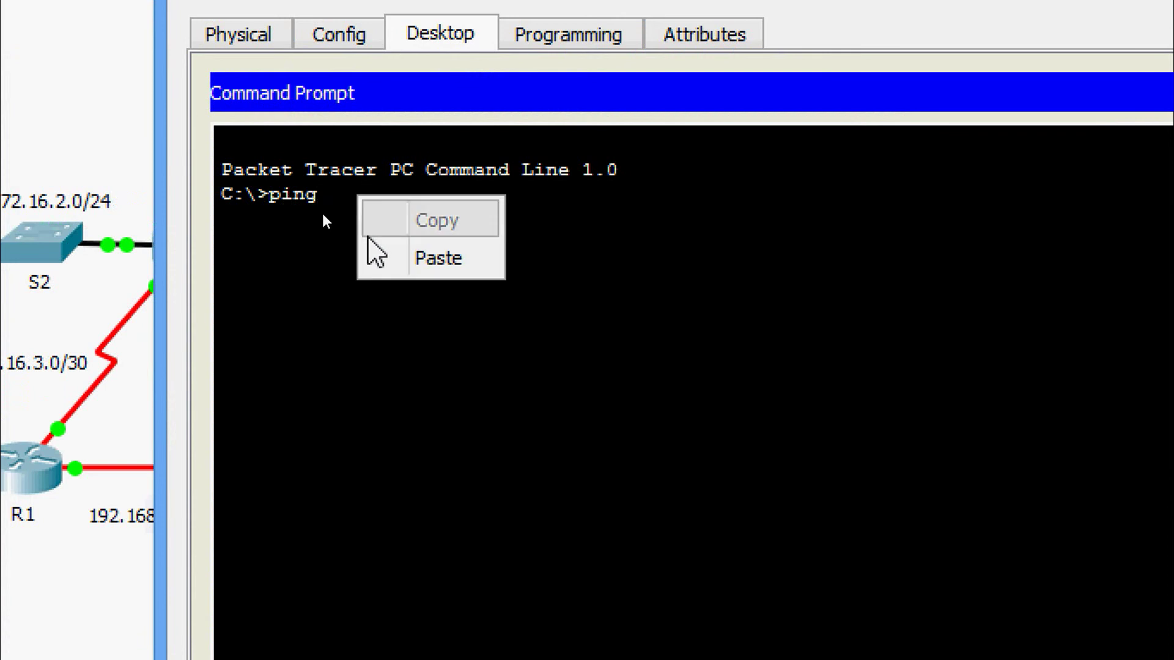
{"action": "left_click", "coordinate": [374, 260]}
{"action": "key", "text": "Return"}
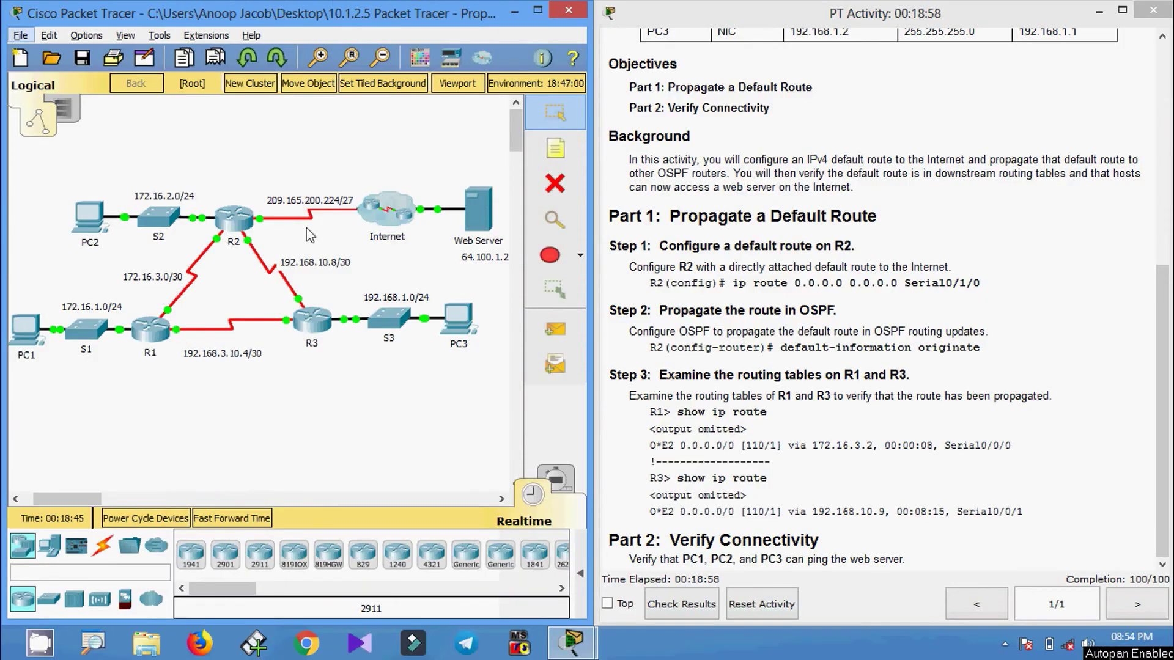
Ping 64.100.1.2 from PC2's command prompt, receiving all 4 replies, then close PC2.
{"action": "left_click", "coordinate": [90, 216]}
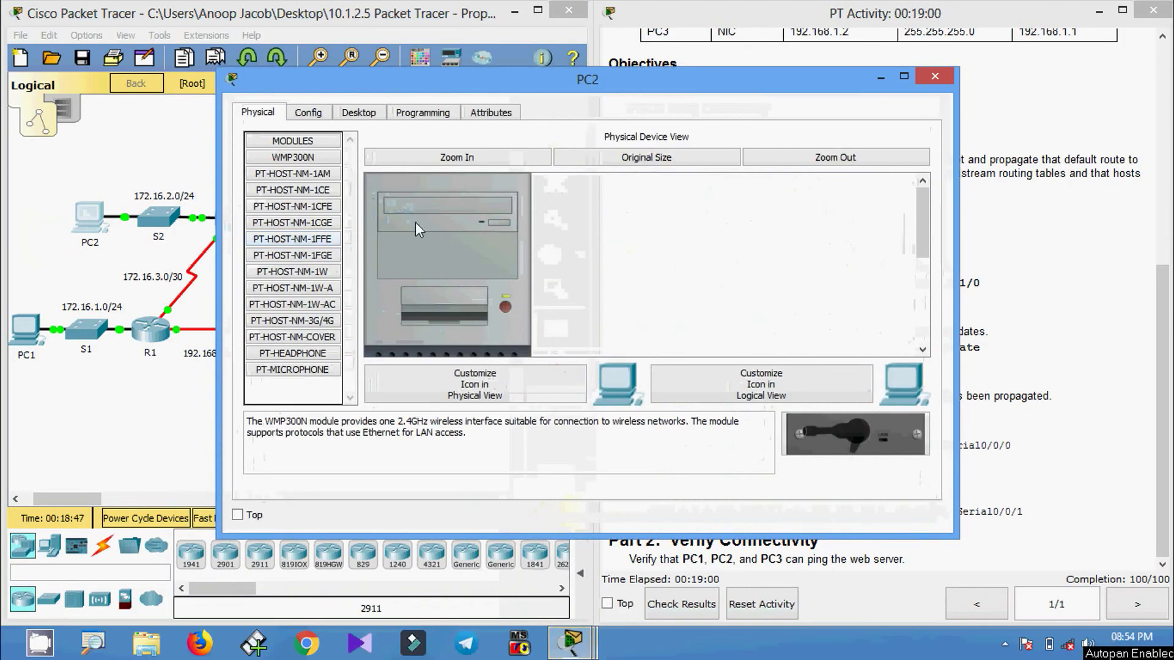
{"action": "left_click", "coordinate": [362, 116]}
{"action": "left_click", "coordinate": [703, 205]}
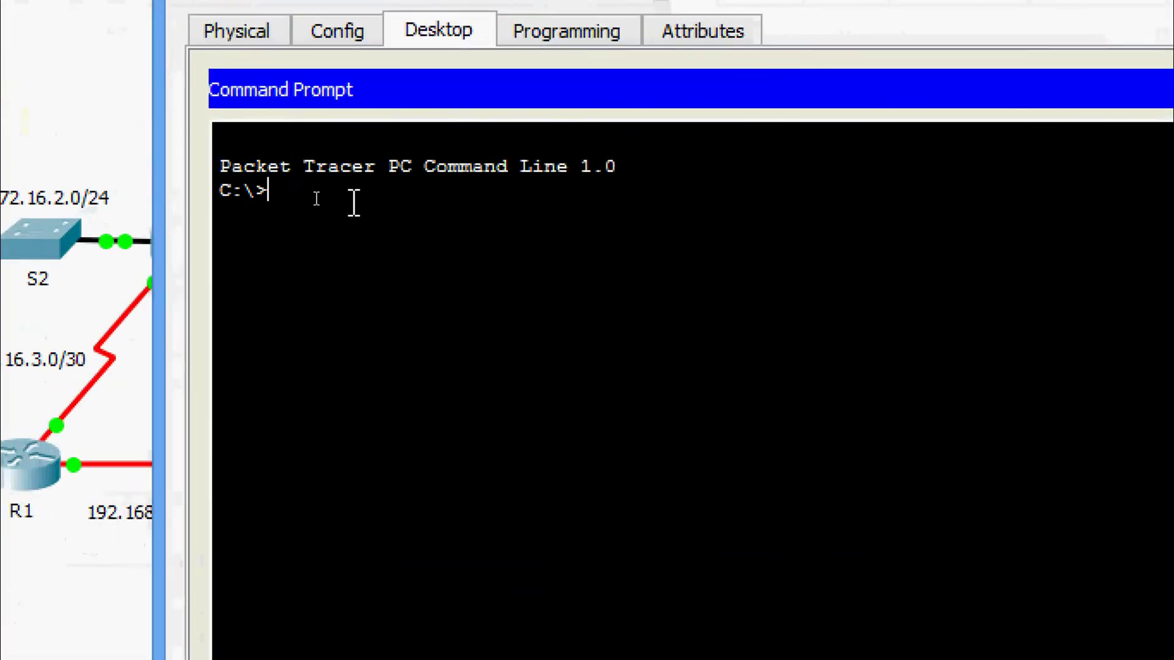
{"action": "type", "text": "ping"}
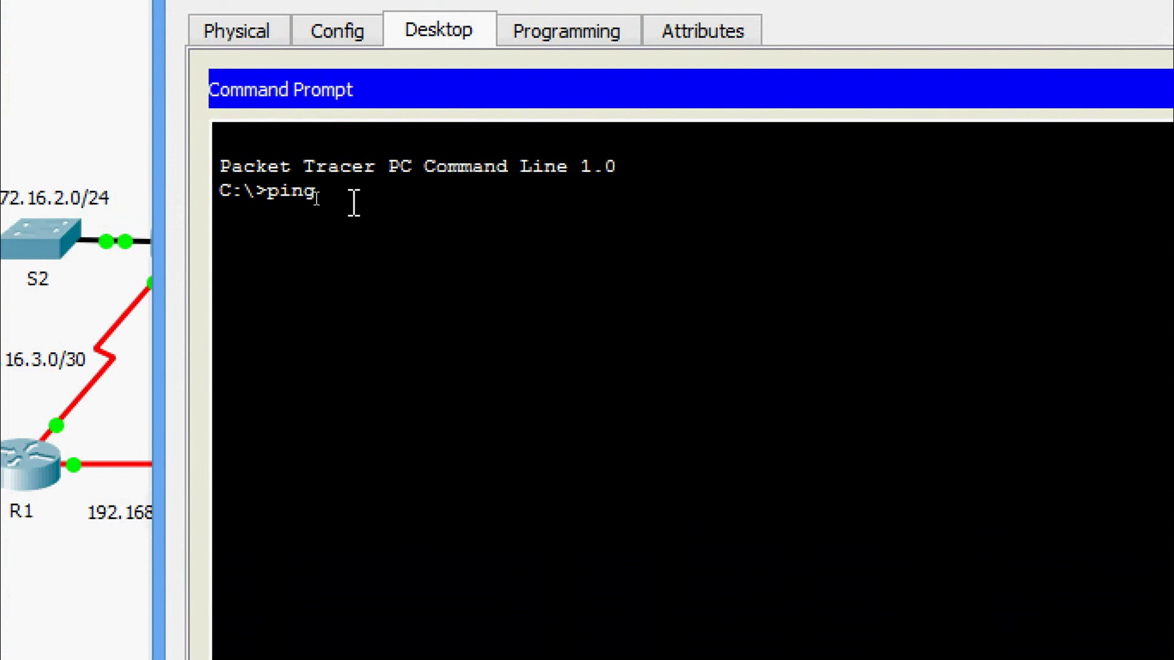
{"action": "right_click", "coordinate": [351, 202]}
{"action": "left_click", "coordinate": [428, 264]}
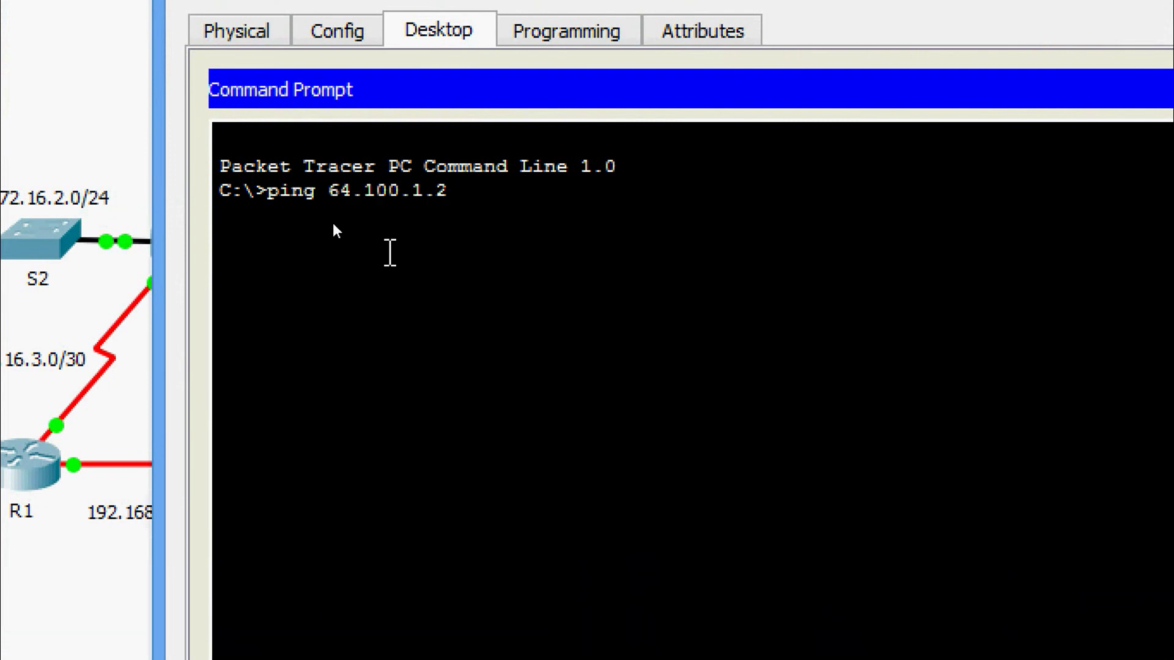
{"action": "key", "text": "Return"}
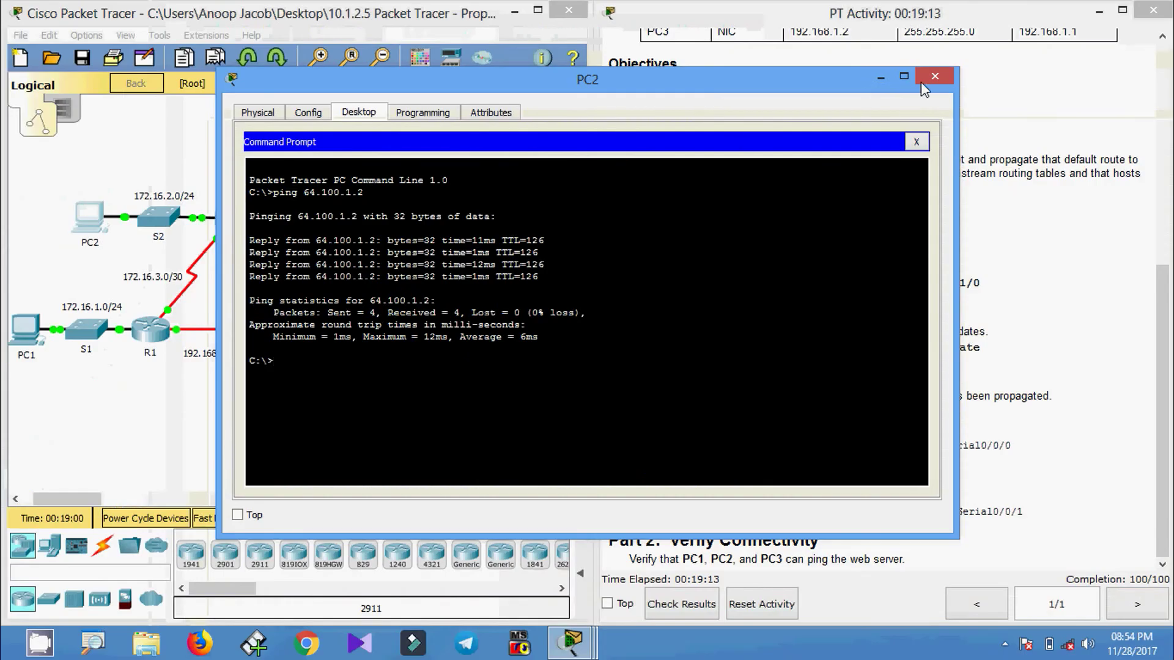
{"action": "left_click", "coordinate": [925, 81]}
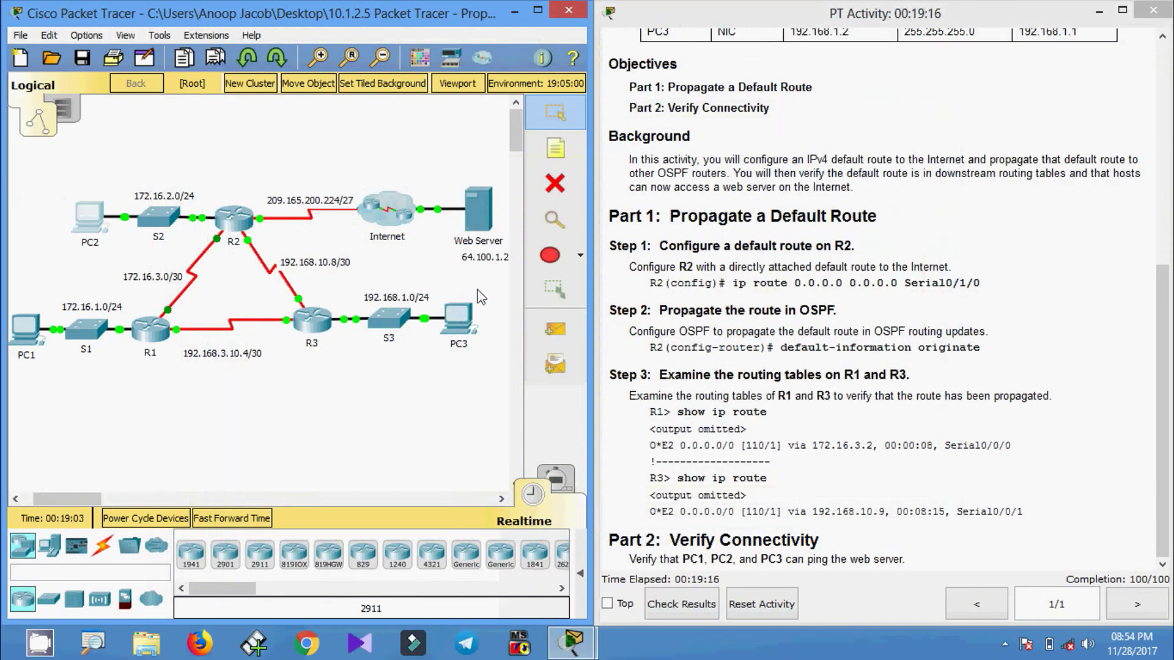
From PC3's command prompt, ping the pasted web server address 64.100.1.2.
{"action": "left_click", "coordinate": [458, 319]}
{"action": "left_click", "coordinate": [358, 112]}
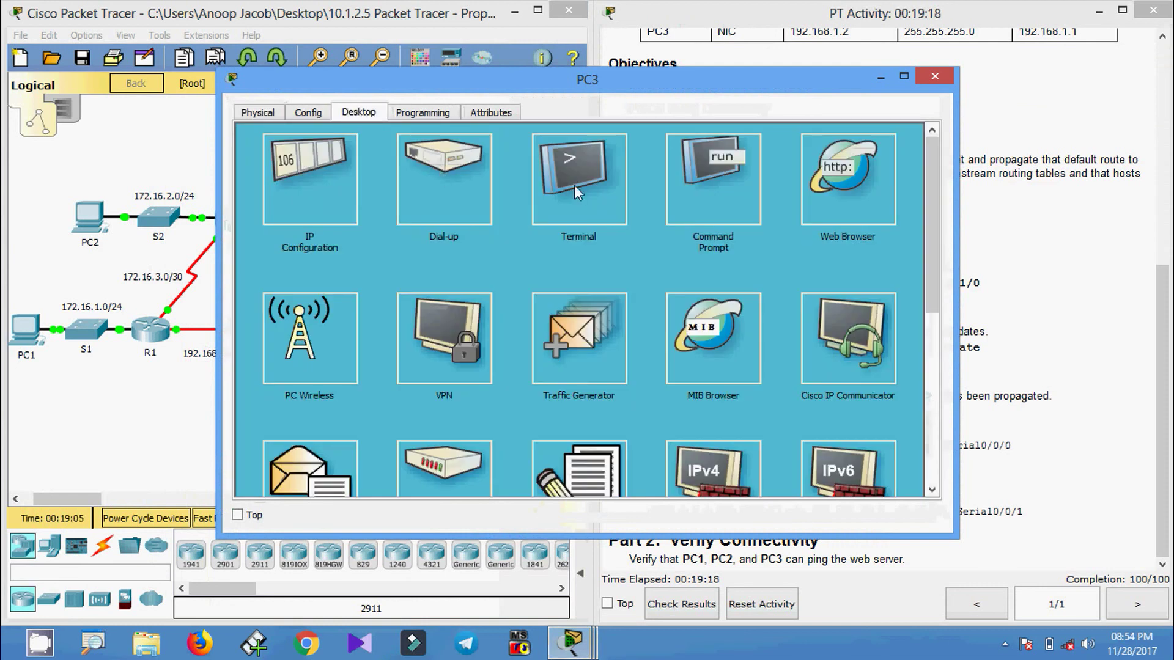
{"action": "left_click", "coordinate": [650, 166]}
{"action": "type", "text": "ping"}
{"action": "right_click", "coordinate": [388, 185]}
{"action": "left_click", "coordinate": [444, 244]}
{"action": "key", "text": "Return"}
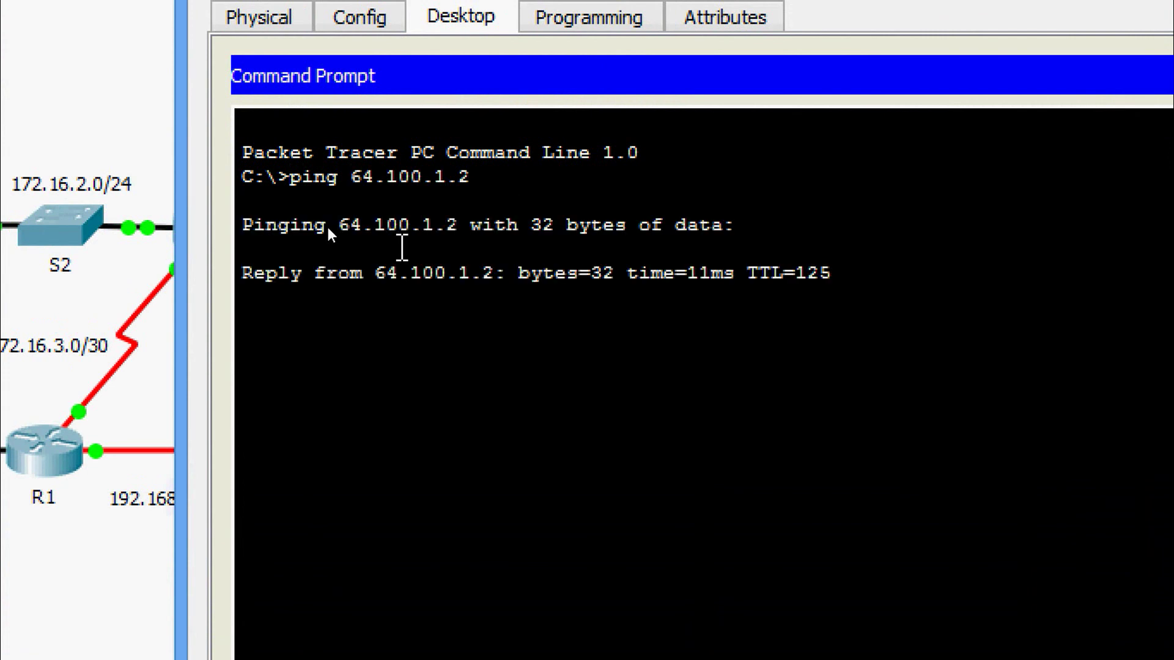